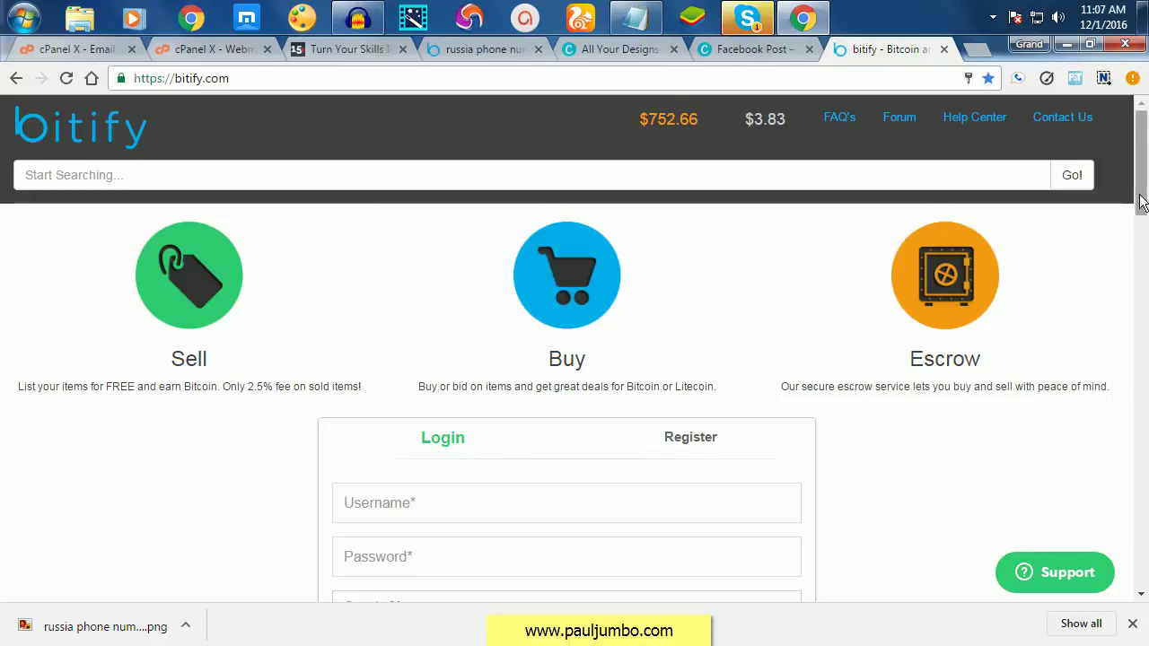
Scroll up and down the Bitify page to look it over.
{"action": "left_click_drag", "start_coordinate": [1141, 202], "coordinate": [1144, 352]}
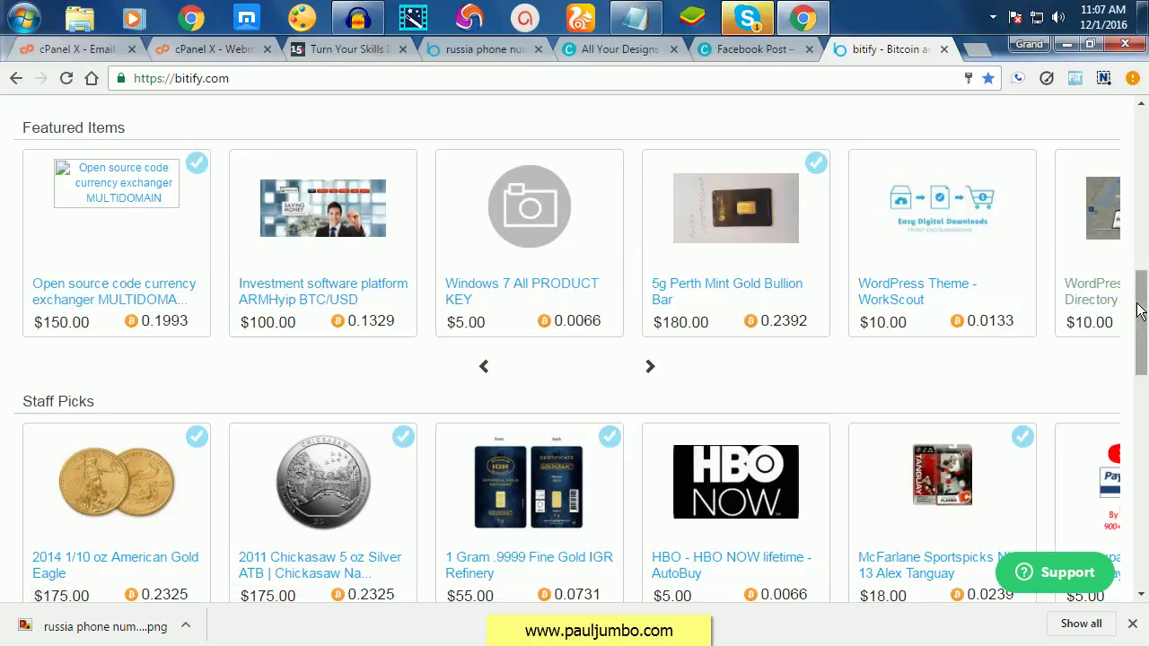
{"action": "mouse_move", "coordinate": [1138, 310]}
{"action": "left_mouse_down"}
{"action": "mouse_move", "coordinate": [1138, 334]}
{"action": "mouse_move", "coordinate": [1140, 265]}
{"action": "left_mouse_up"}
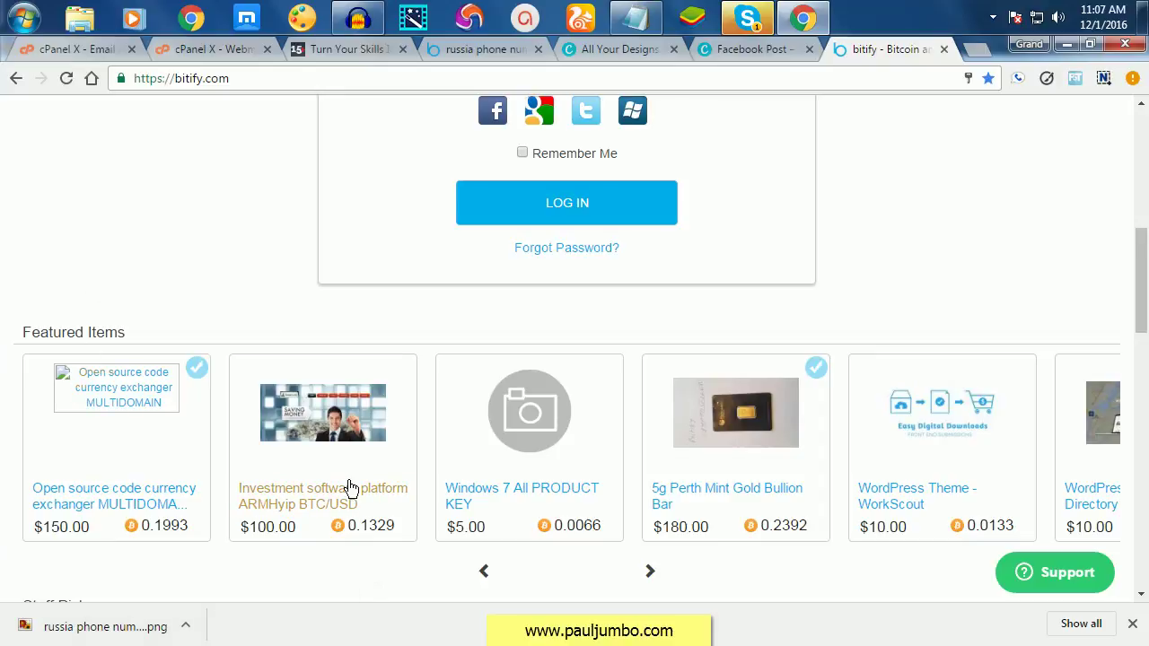
{"action": "scroll", "coordinate": [350, 487], "scroll_direction": "down", "scroll_amount": 3}
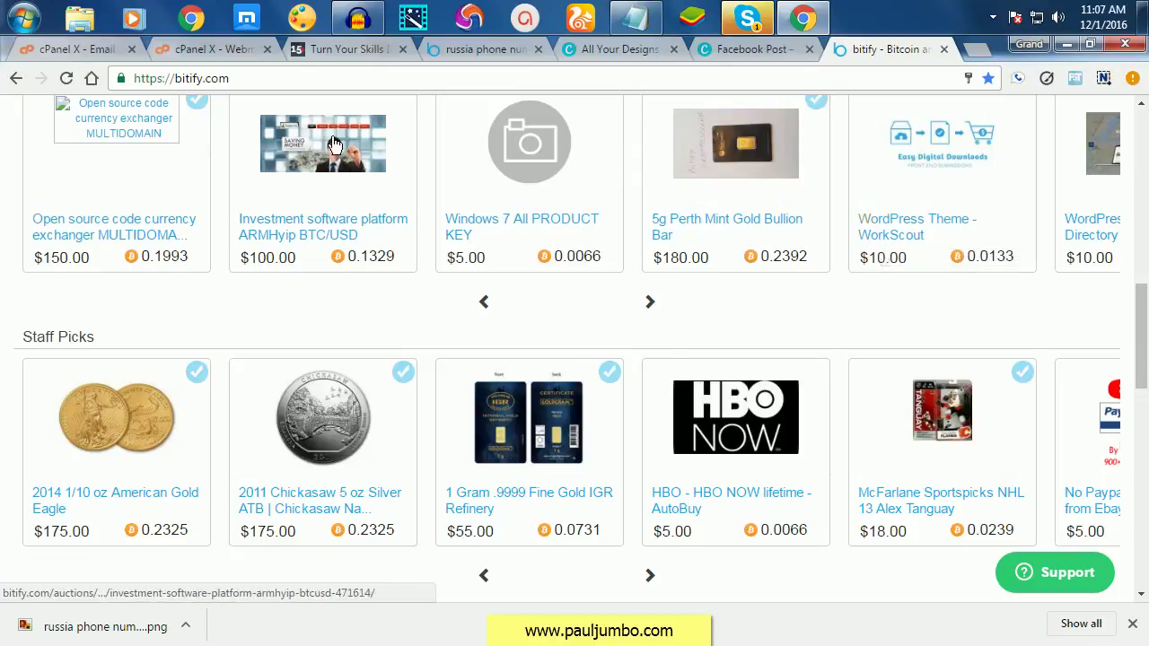
{"action": "scroll", "coordinate": [339, 403], "scroll_direction": "down", "scroll_amount": 1}
{"action": "scroll", "coordinate": [339, 403], "scroll_direction": "down", "scroll_amount": 2}
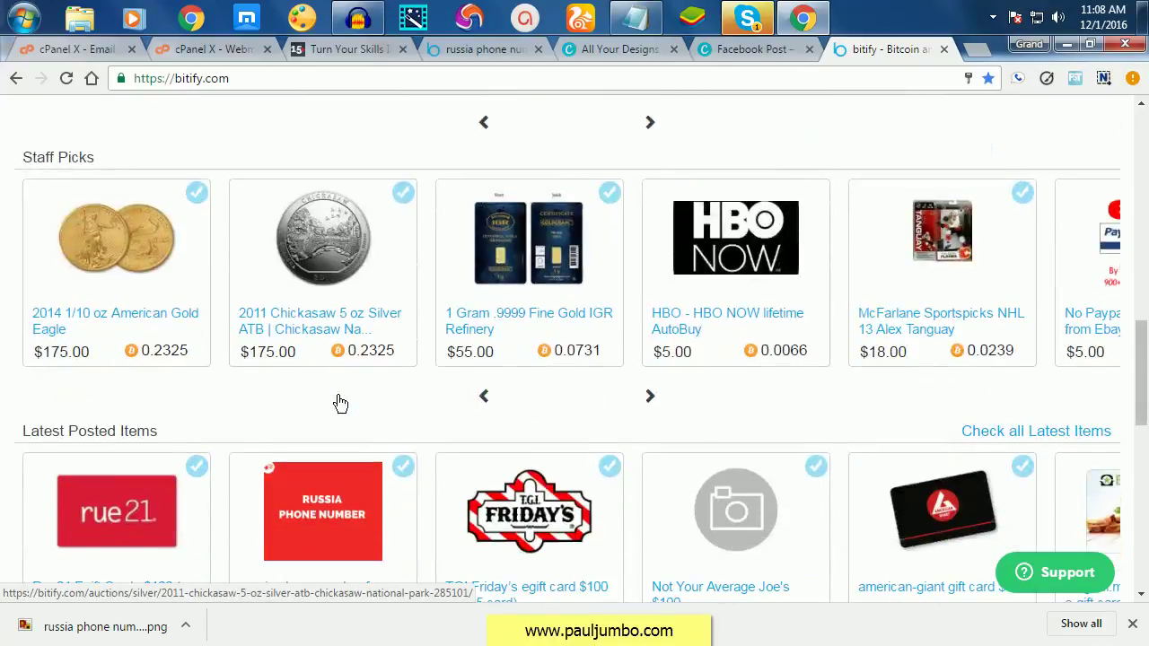
{"action": "scroll", "coordinate": [338, 403], "scroll_direction": "down", "scroll_amount": 3}
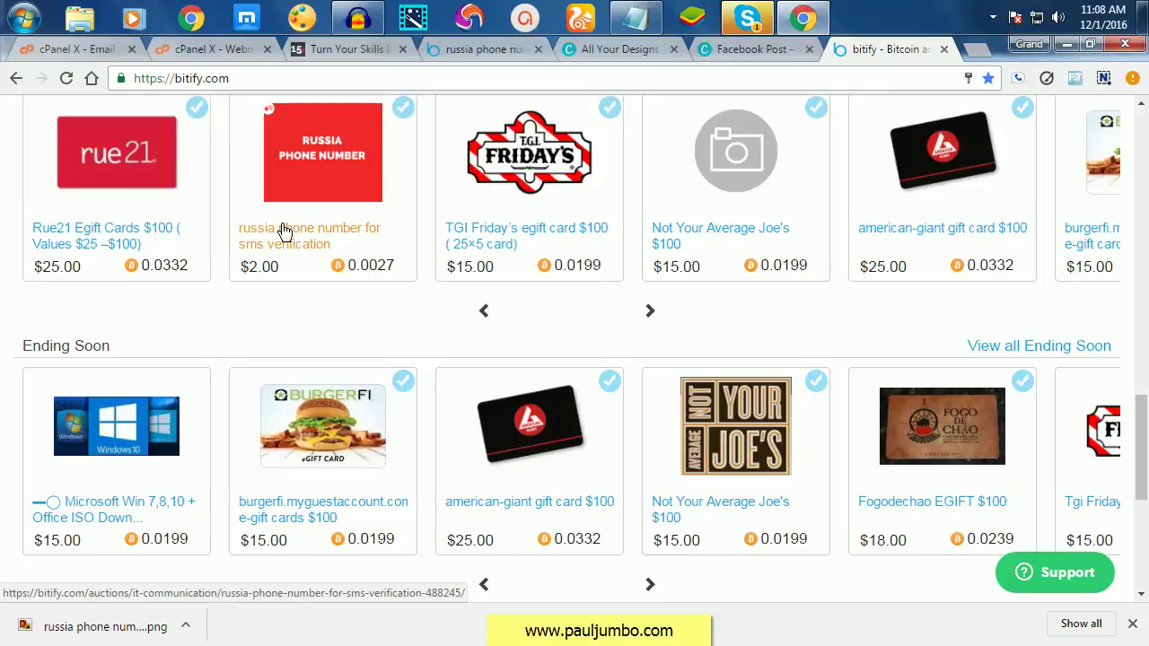
{"action": "scroll", "coordinate": [448, 334], "scroll_direction": "up", "scroll_amount": 1}
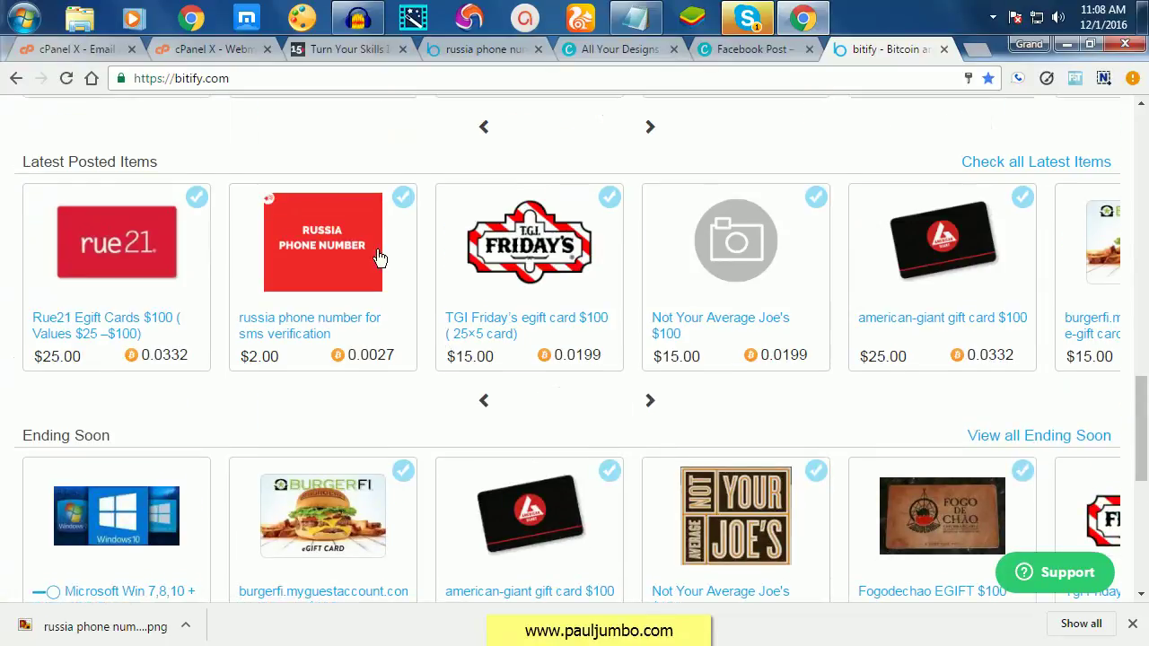
{"action": "scroll", "coordinate": [466, 395], "scroll_direction": "up", "scroll_amount": 3}
{"action": "scroll", "coordinate": [465, 395], "scroll_direction": "up", "scroll_amount": 7}
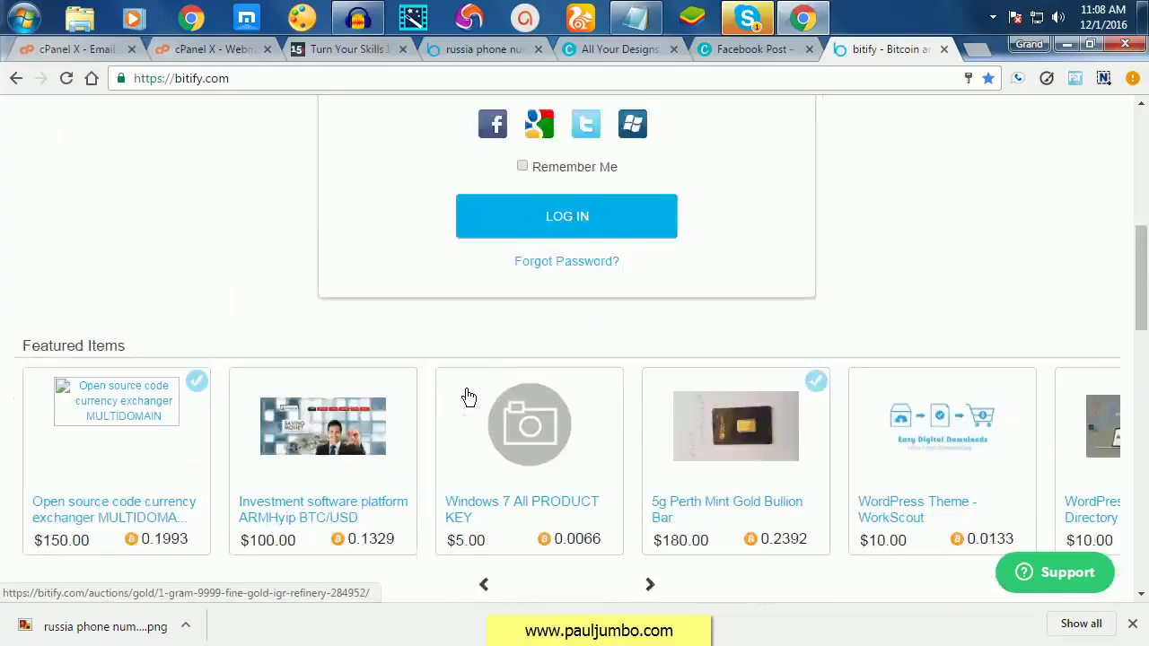
{"action": "scroll", "coordinate": [464, 323], "scroll_direction": "up", "scroll_amount": 2}
{"action": "scroll", "coordinate": [467, 395], "scroll_direction": "up", "scroll_amount": 4}
{"action": "scroll", "coordinate": [778, 495], "scroll_direction": "down", "scroll_amount": 2}
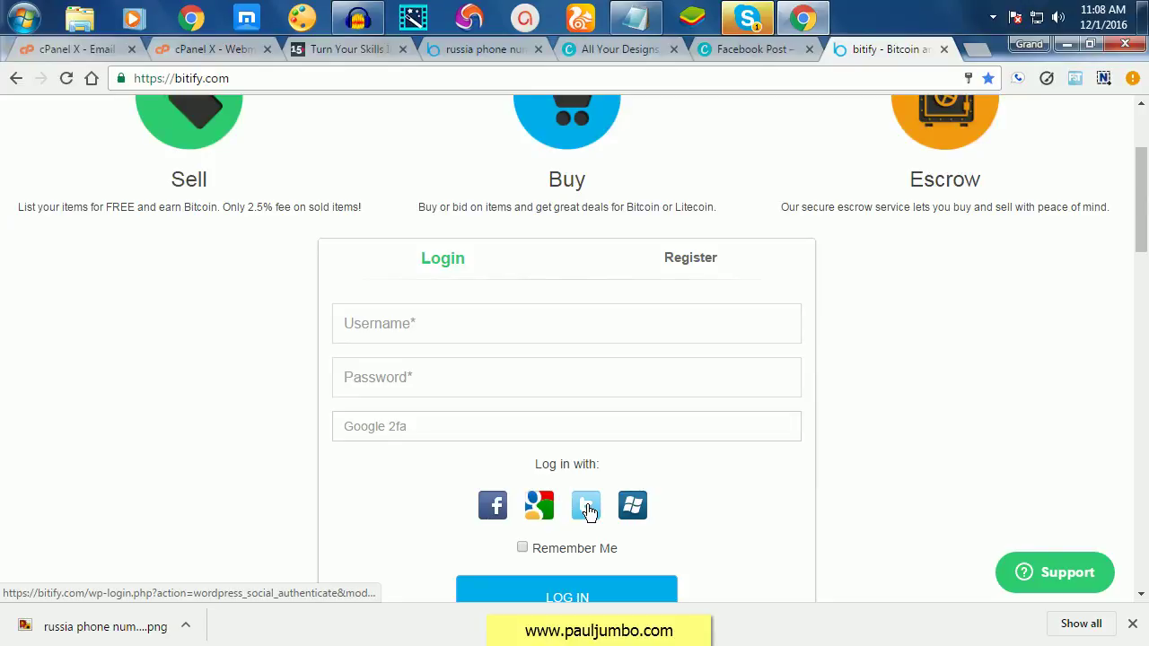
{"action": "scroll", "coordinate": [786, 499], "scroll_direction": "up", "scroll_amount": 2}
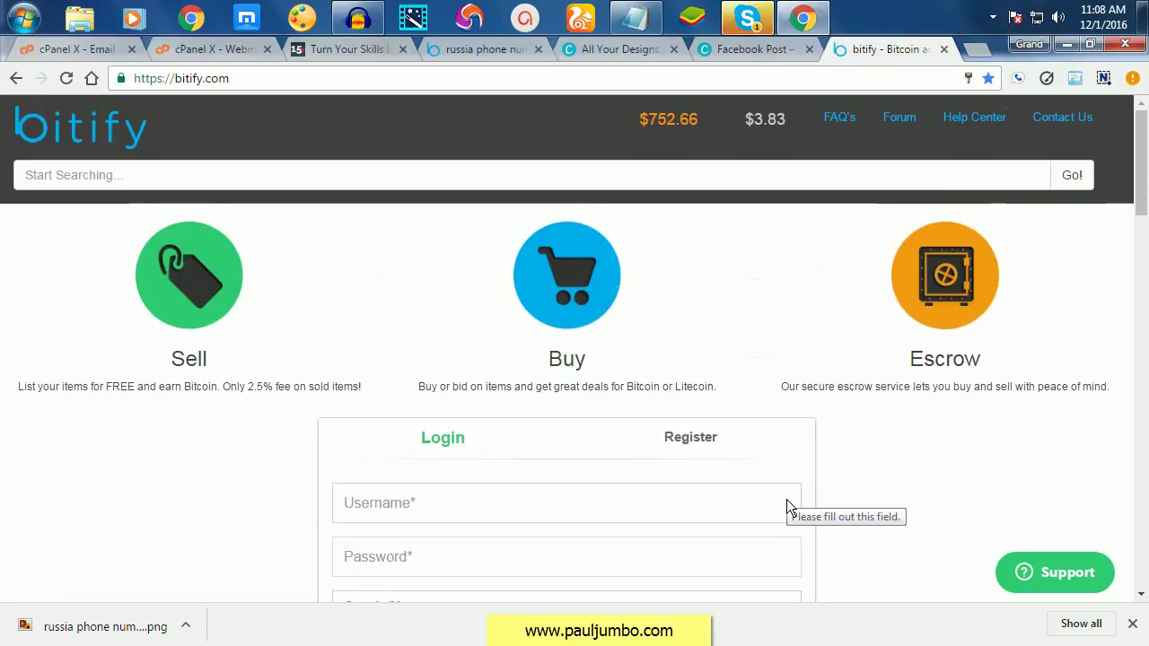
{"action": "scroll", "coordinate": [787, 499], "scroll_direction": "down", "scroll_amount": 5}
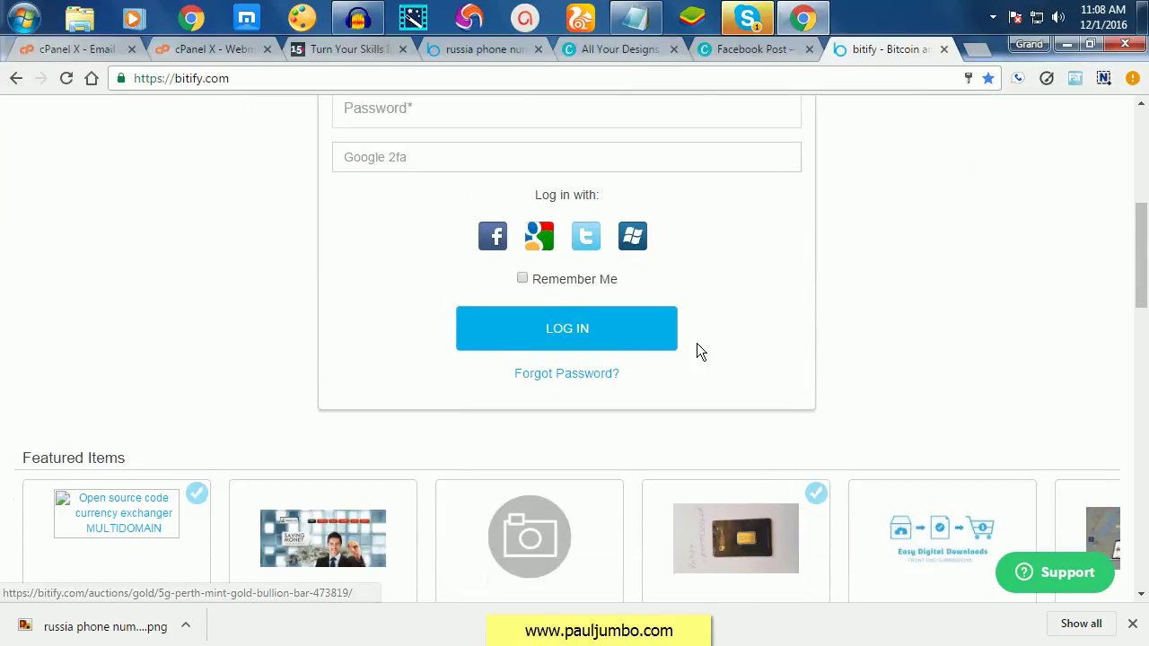
{"action": "scroll", "coordinate": [696, 350], "scroll_direction": "up", "scroll_amount": 2}
{"action": "scroll", "coordinate": [696, 350], "scroll_direction": "up", "scroll_amount": 2}
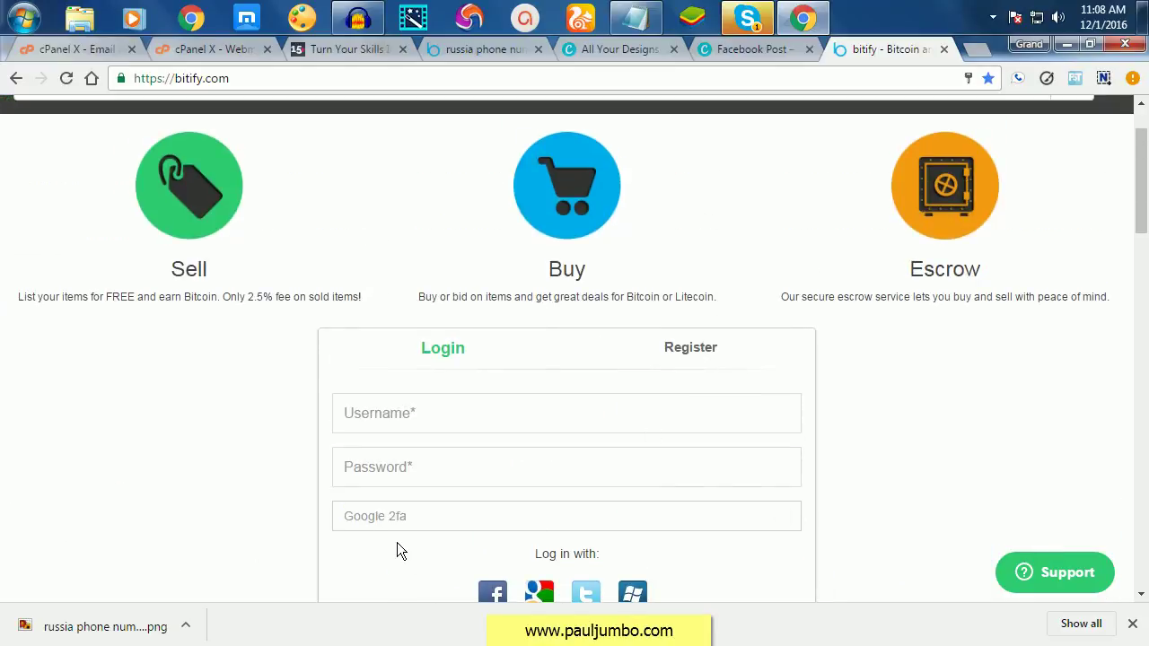
Fill the Register form with a username and email address and submit REGISTER NOW.
{"action": "left_click", "coordinate": [690, 349]}
{"action": "left_click", "coordinate": [423, 413]}
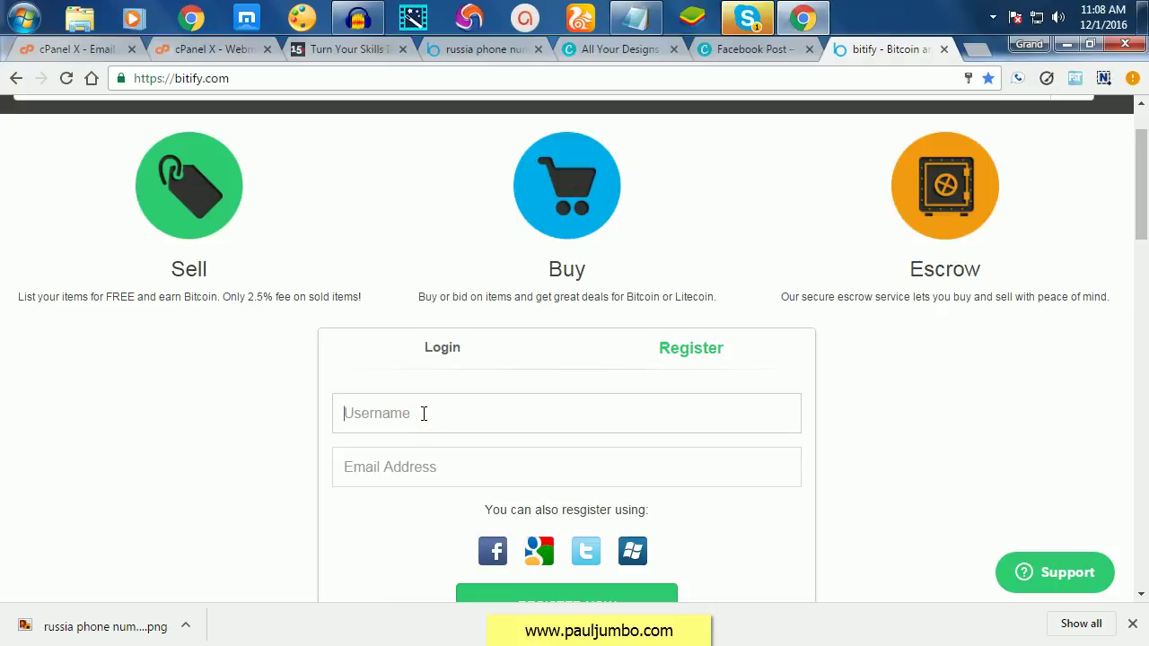
{"action": "type", "text": "paulghana"}
{"action": "left_click", "coordinate": [392, 460]}
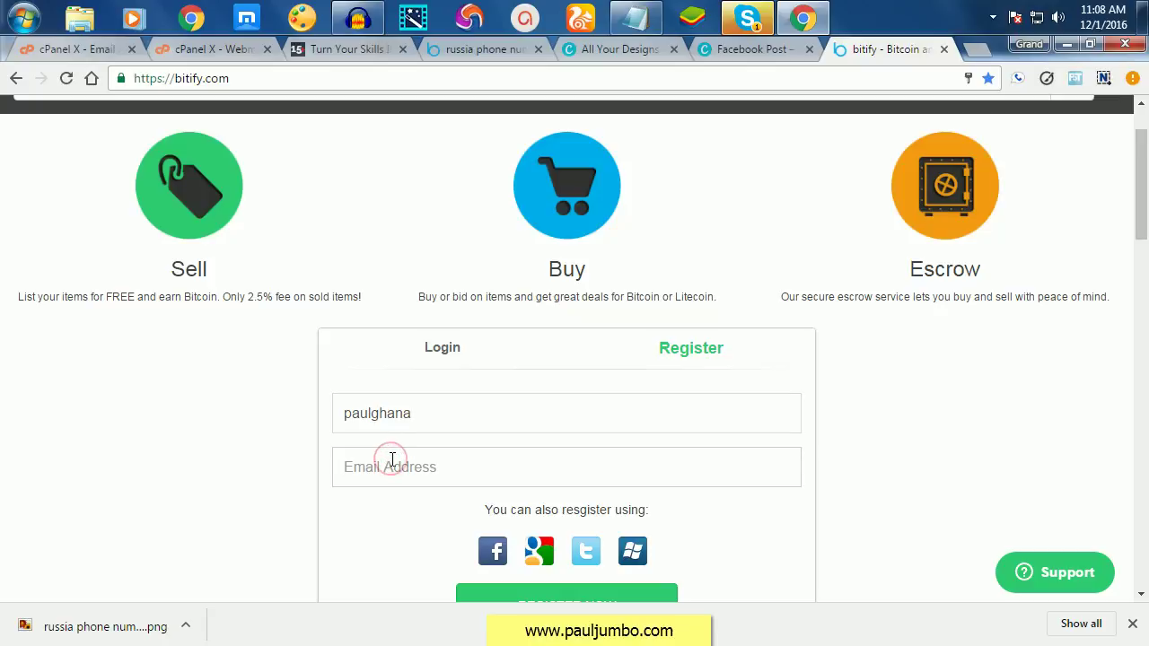
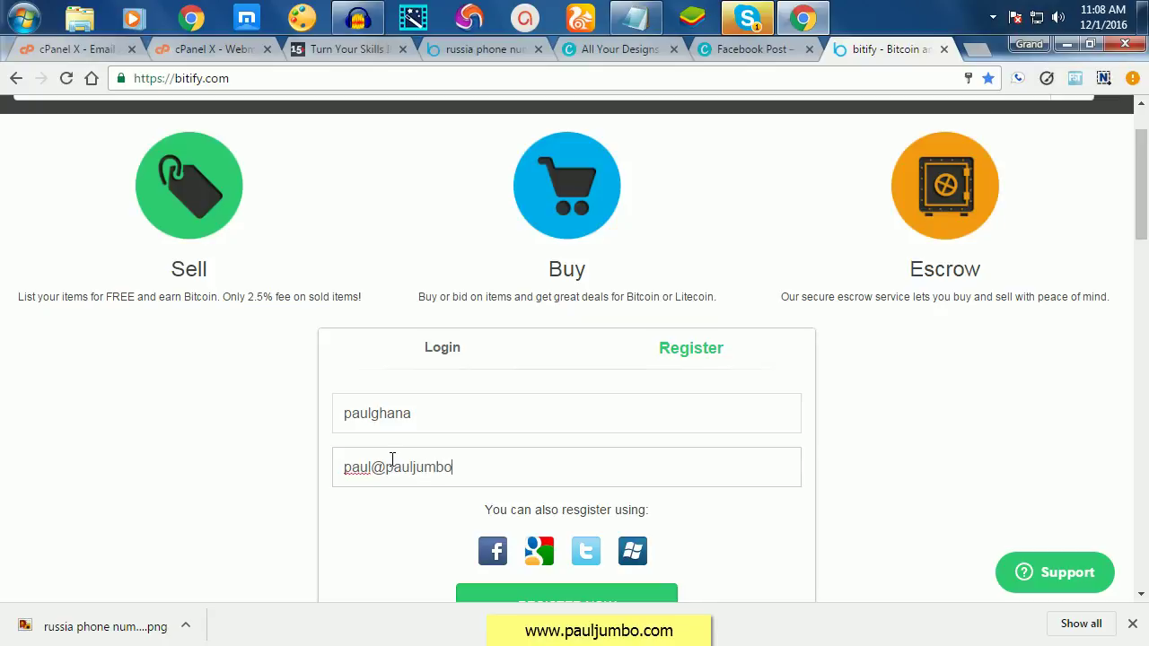
{"action": "scroll", "coordinate": [1077, 314], "scroll_direction": "down", "scroll_amount": 1}
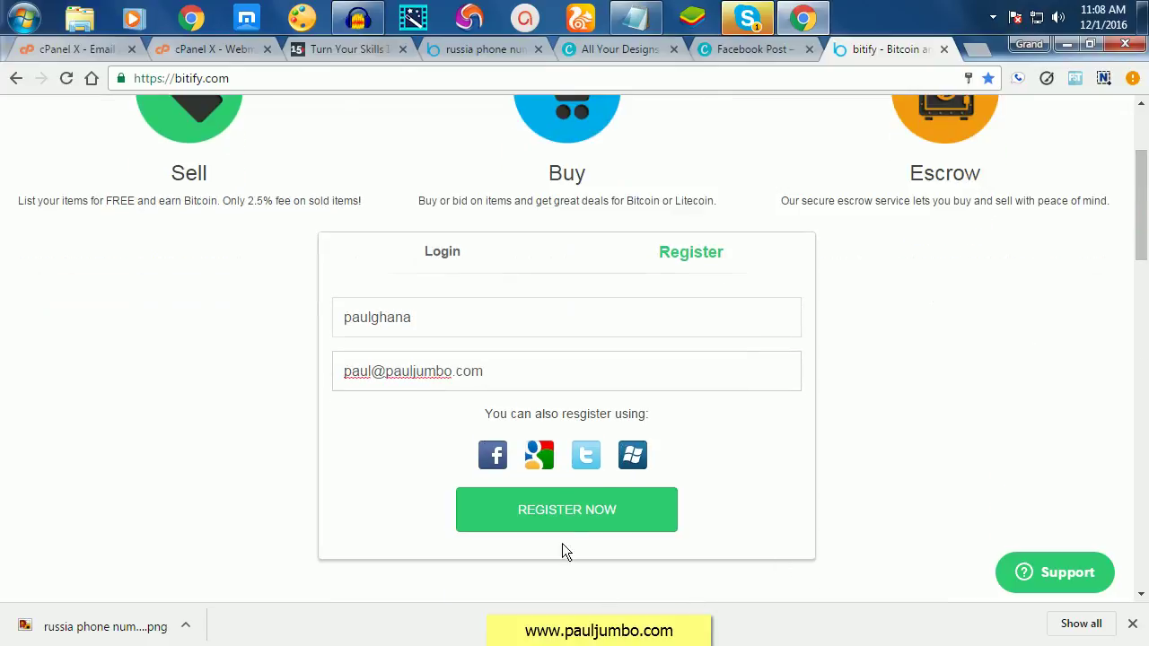
{"action": "left_click", "coordinate": [549, 495]}
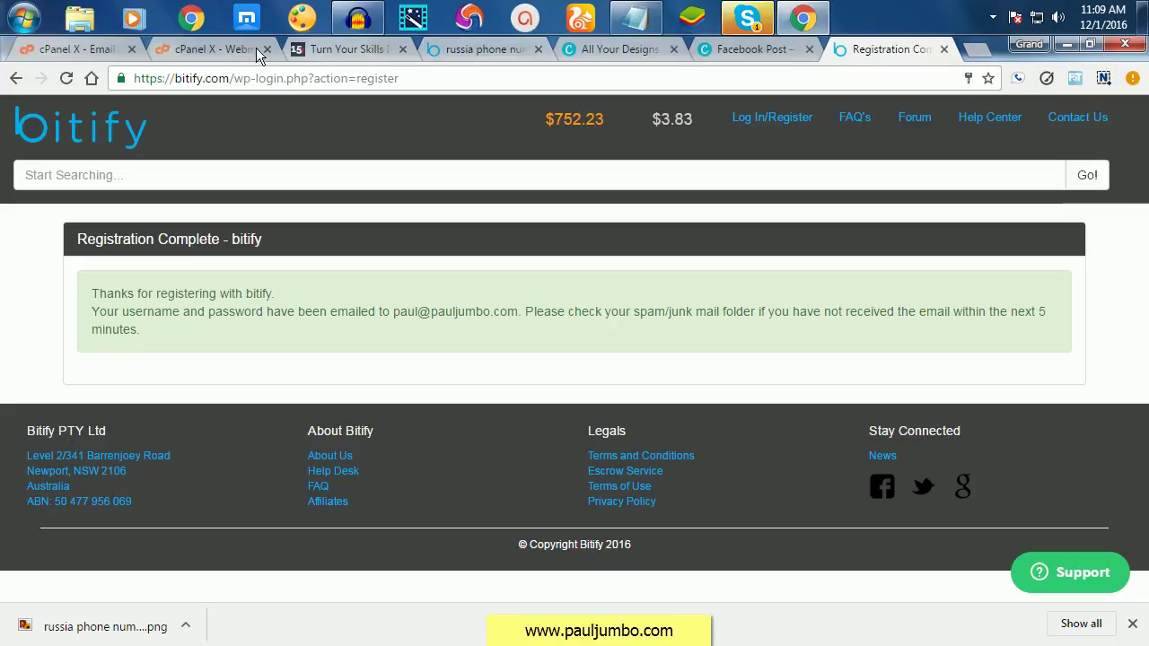
In SquirrelMail, save the full name 'paul' in personal information, then go to INBOX.
{"action": "left_click", "coordinate": [182, 52]}
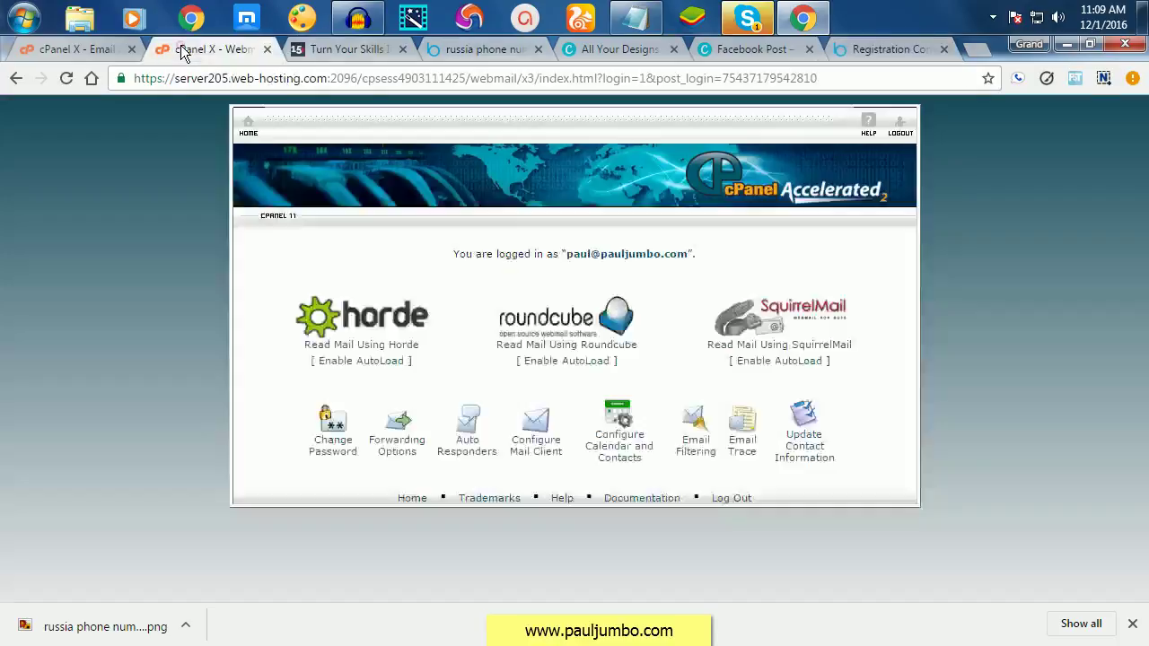
{"action": "left_click", "coordinate": [782, 309]}
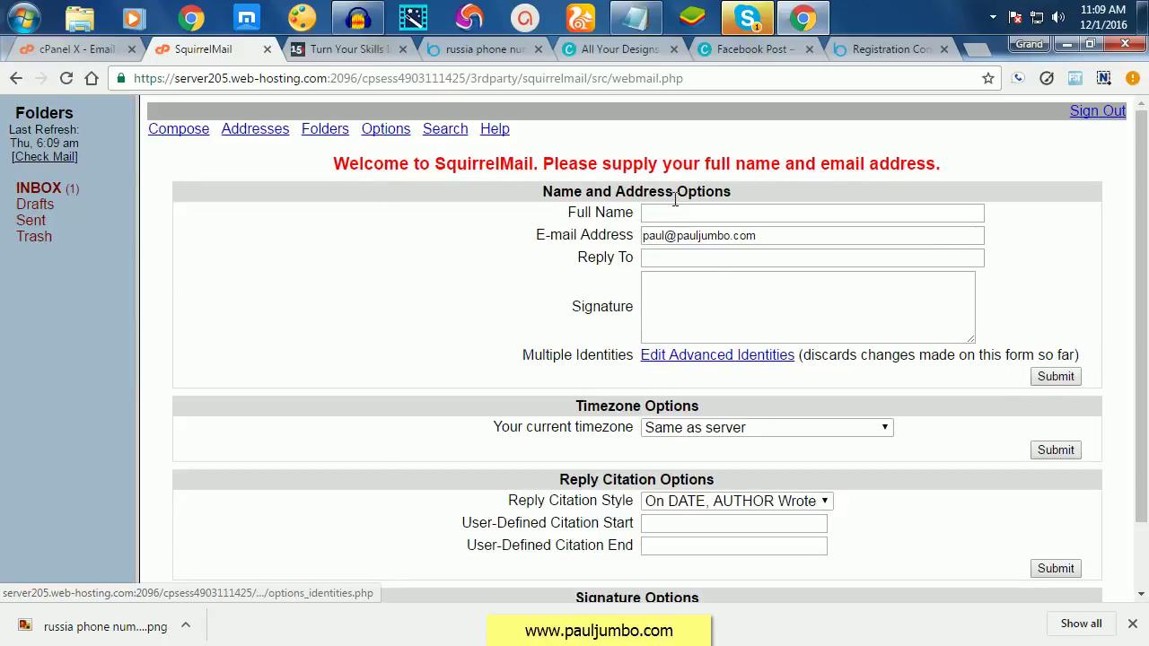
{"action": "left_click", "coordinate": [664, 217]}
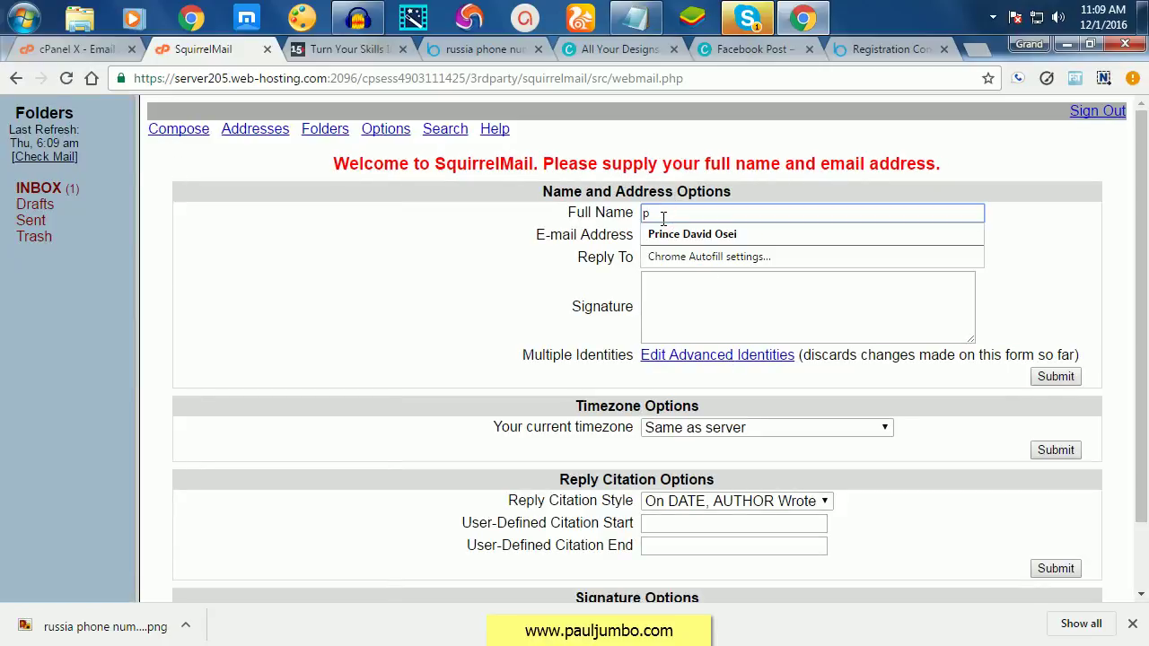
{"action": "type", "text": "paul"}
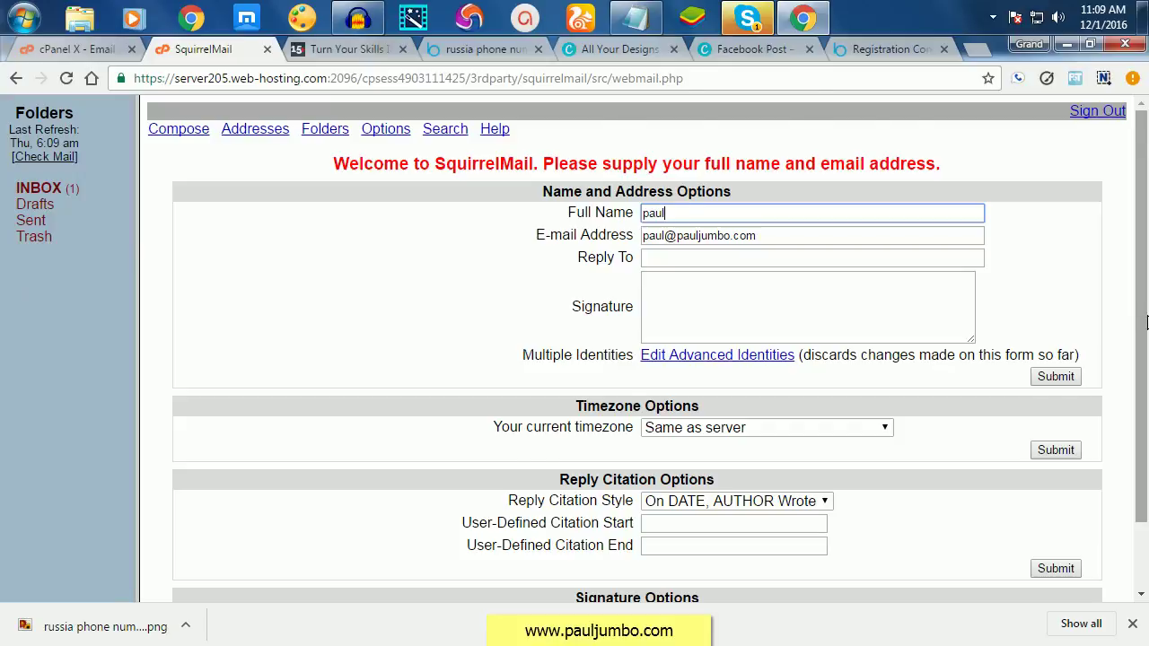
{"action": "scroll", "coordinate": [1132, 316], "scroll_direction": "down", "scroll_amount": 2}
{"action": "left_click", "coordinate": [1057, 583]}
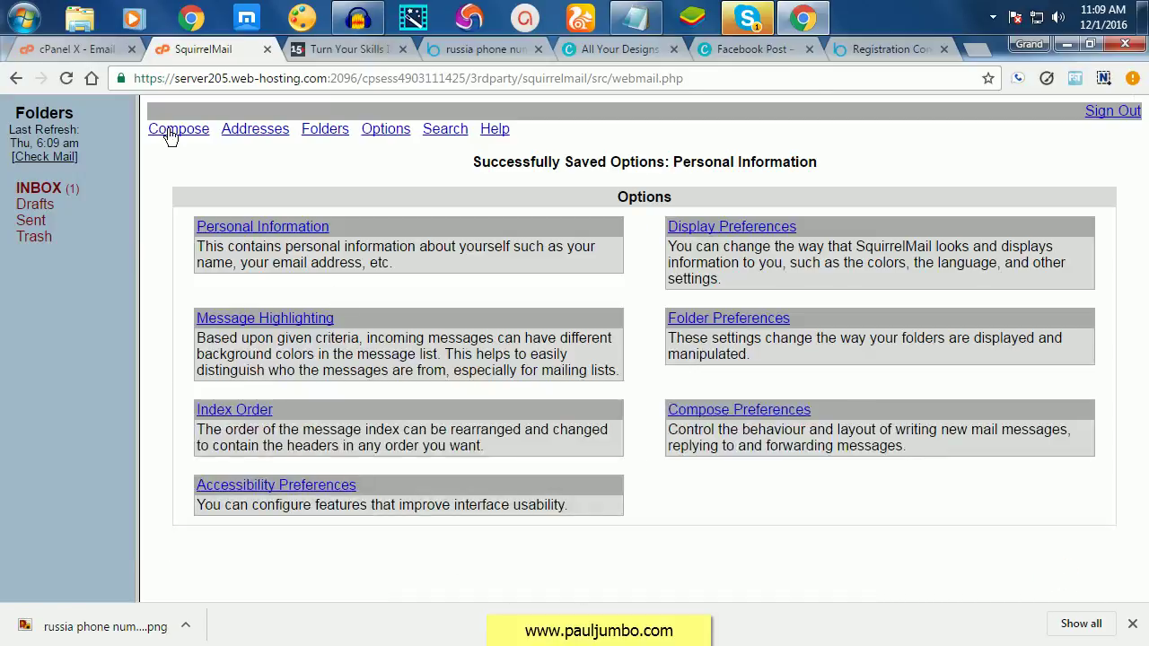
{"action": "left_click", "coordinate": [35, 188]}
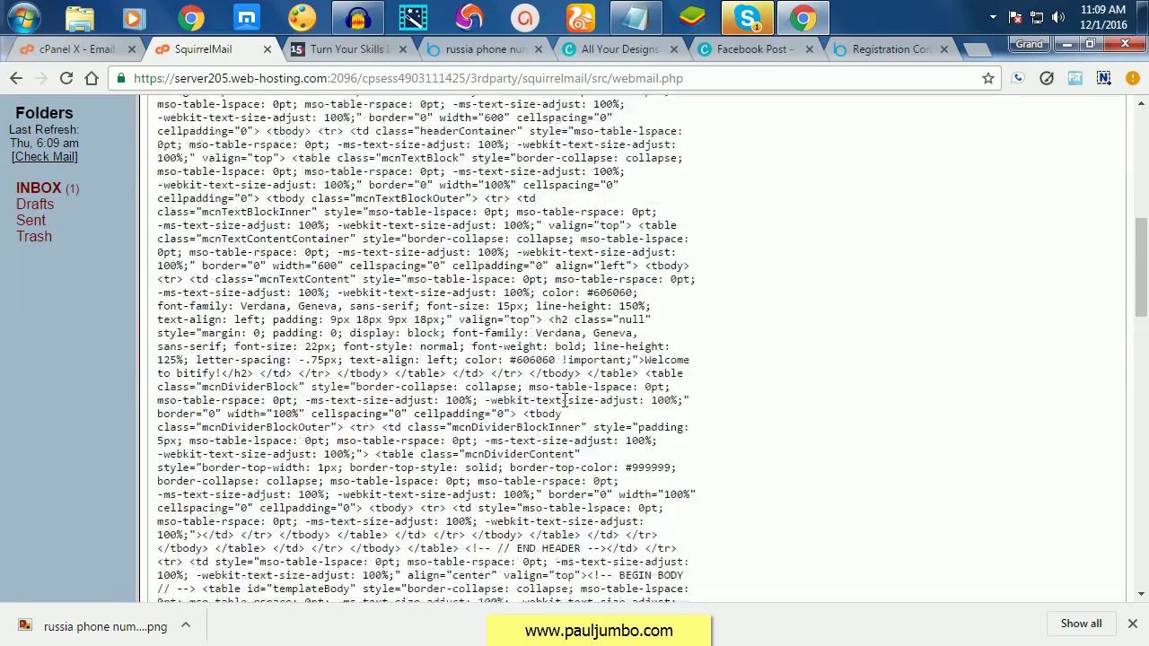
Display the Bitify welcome email rendered as HTML.
{"action": "scroll", "coordinate": [564, 400], "scroll_direction": "down", "scroll_amount": 5}
{"action": "scroll", "coordinate": [564, 400], "scroll_direction": "down", "scroll_amount": 5}
{"action": "scroll", "coordinate": [564, 402], "scroll_direction": "down", "scroll_amount": 1}
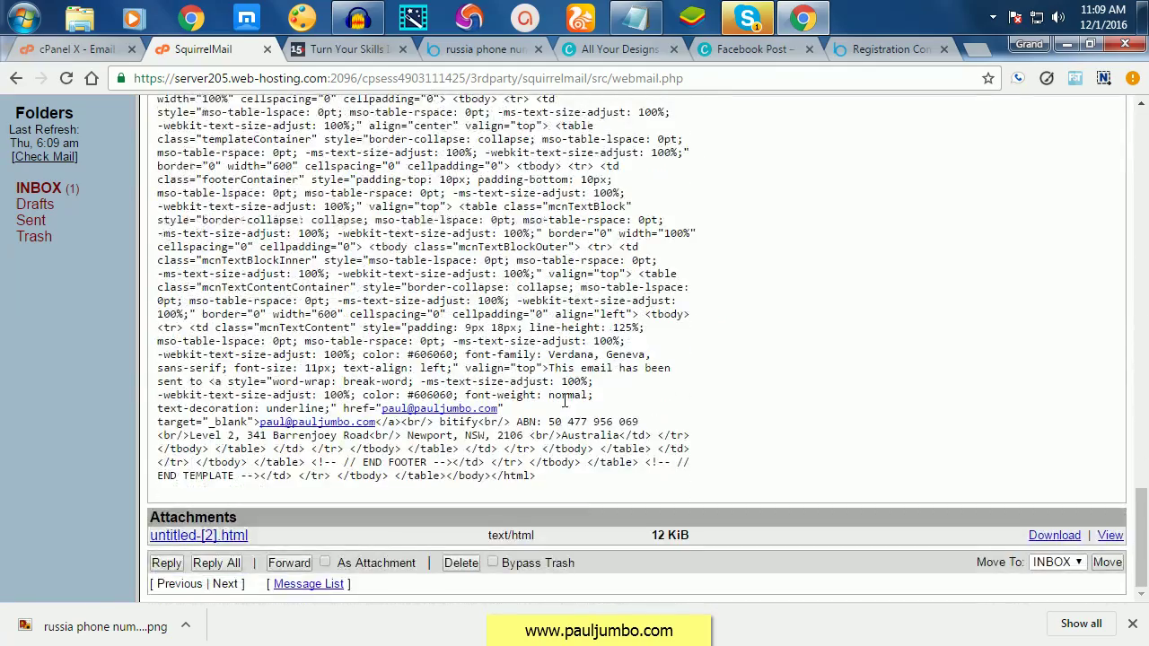
{"action": "scroll", "coordinate": [564, 402], "scroll_direction": "up", "scroll_amount": 4}
{"action": "scroll", "coordinate": [563, 401], "scroll_direction": "up", "scroll_amount": 4}
{"action": "scroll", "coordinate": [564, 401], "scroll_direction": "up", "scroll_amount": 3}
{"action": "scroll", "coordinate": [564, 400], "scroll_direction": "up", "scroll_amount": 3}
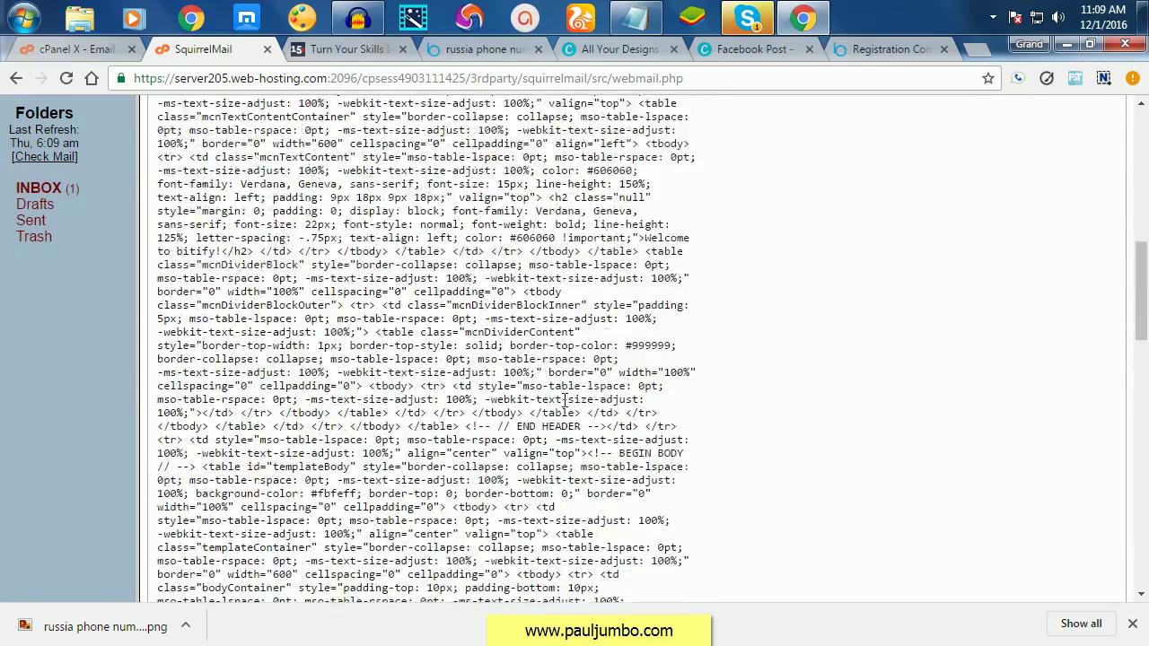
{"action": "scroll", "coordinate": [564, 400], "scroll_direction": "up", "scroll_amount": 4}
{"action": "scroll", "coordinate": [564, 400], "scroll_direction": "up", "scroll_amount": 4}
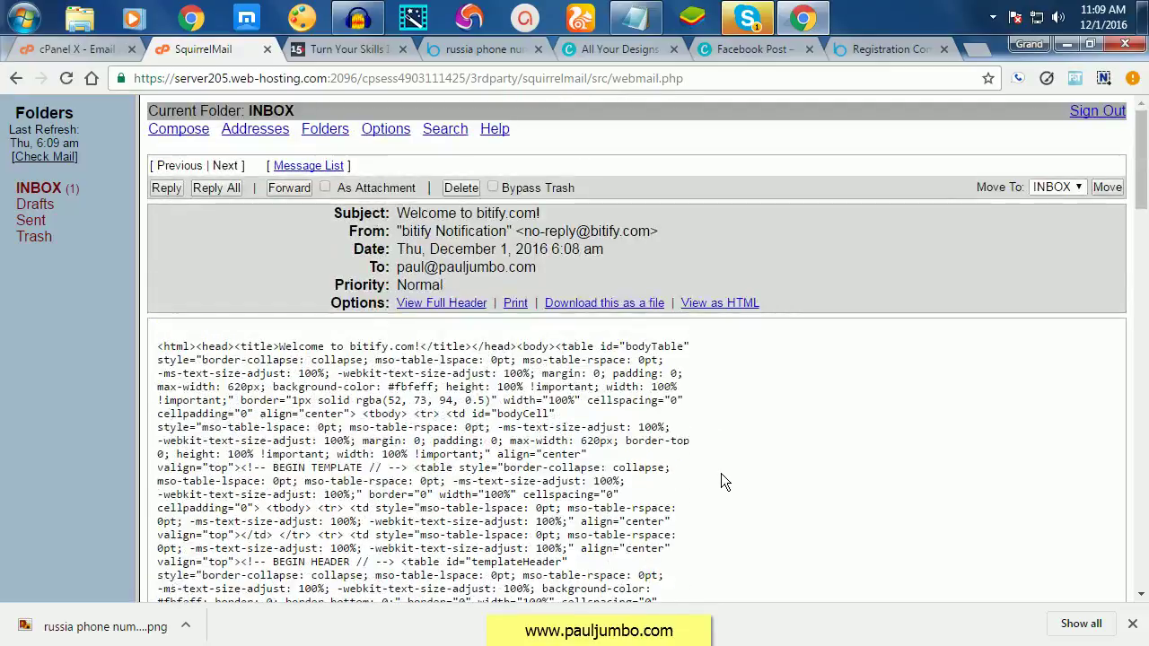
{"action": "left_click", "coordinate": [707, 307]}
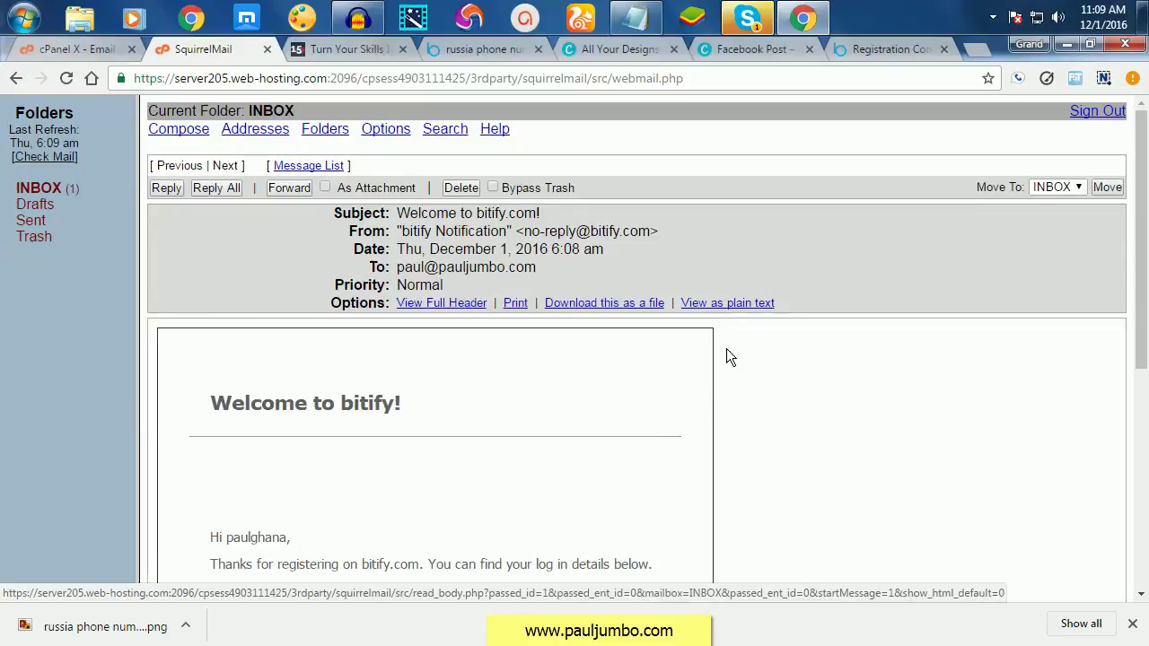
Select the emailed username and password in the login details for copying.
{"action": "scroll", "coordinate": [644, 450], "scroll_direction": "down", "scroll_amount": 5}
{"action": "scroll", "coordinate": [546, 285], "scroll_direction": "up", "scroll_amount": 2}
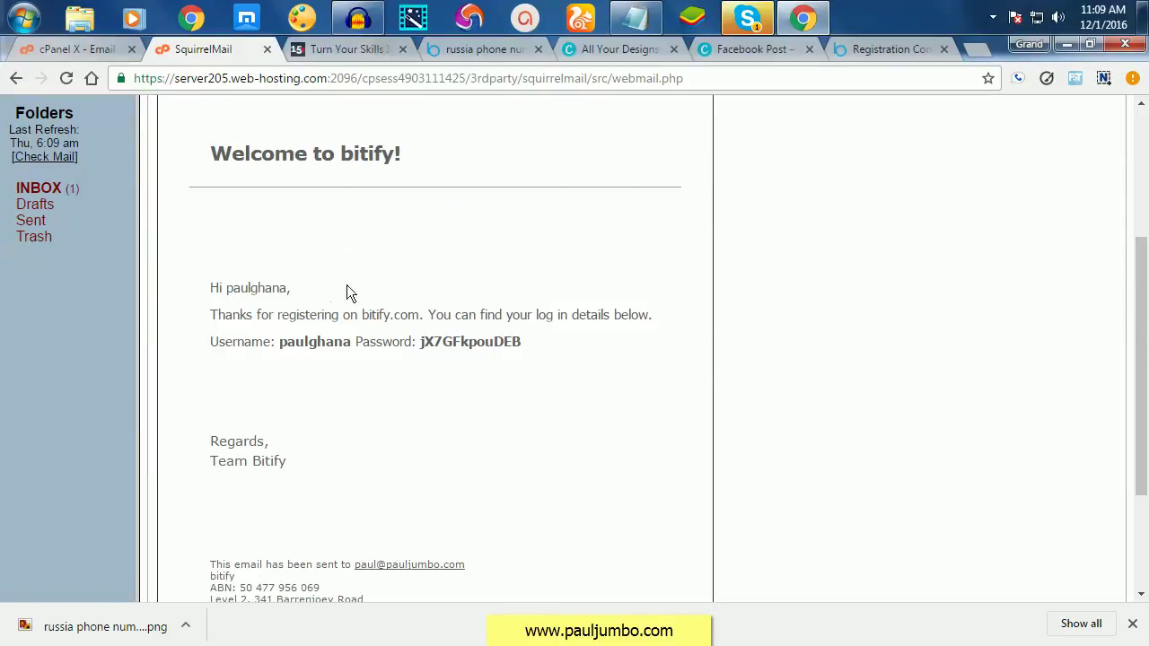
{"action": "left_click_drag", "start_coordinate": [351, 346], "coordinate": [291, 341]}
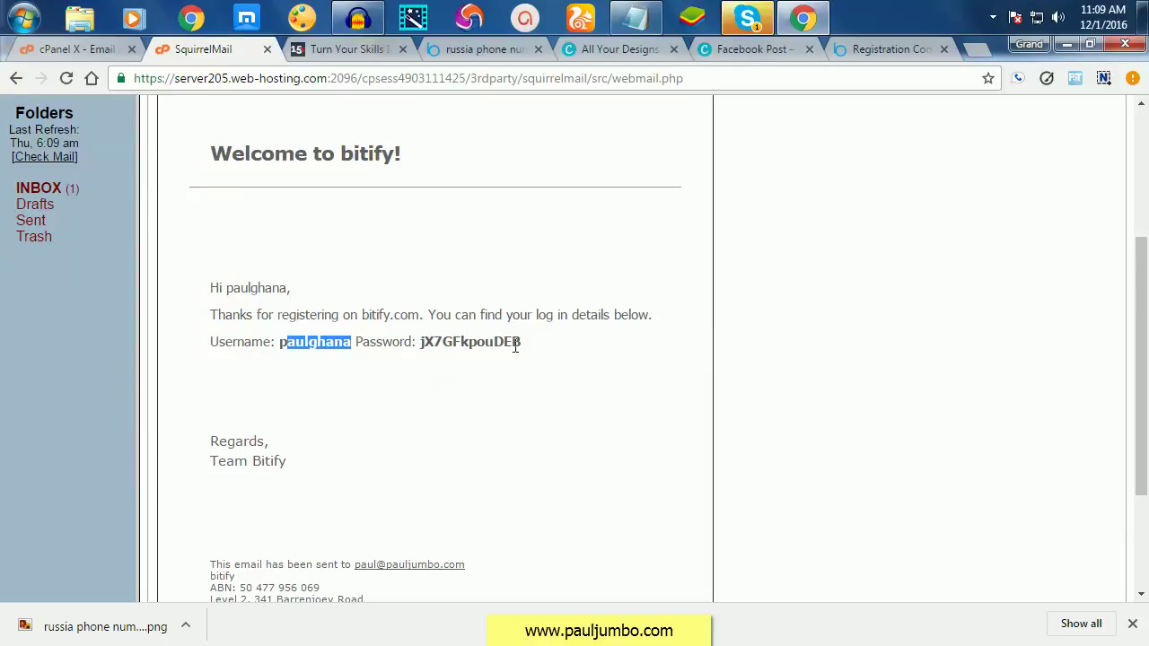
{"action": "left_click_drag", "start_coordinate": [524, 345], "coordinate": [423, 348]}
{"action": "key", "text": "ctrl+c"}
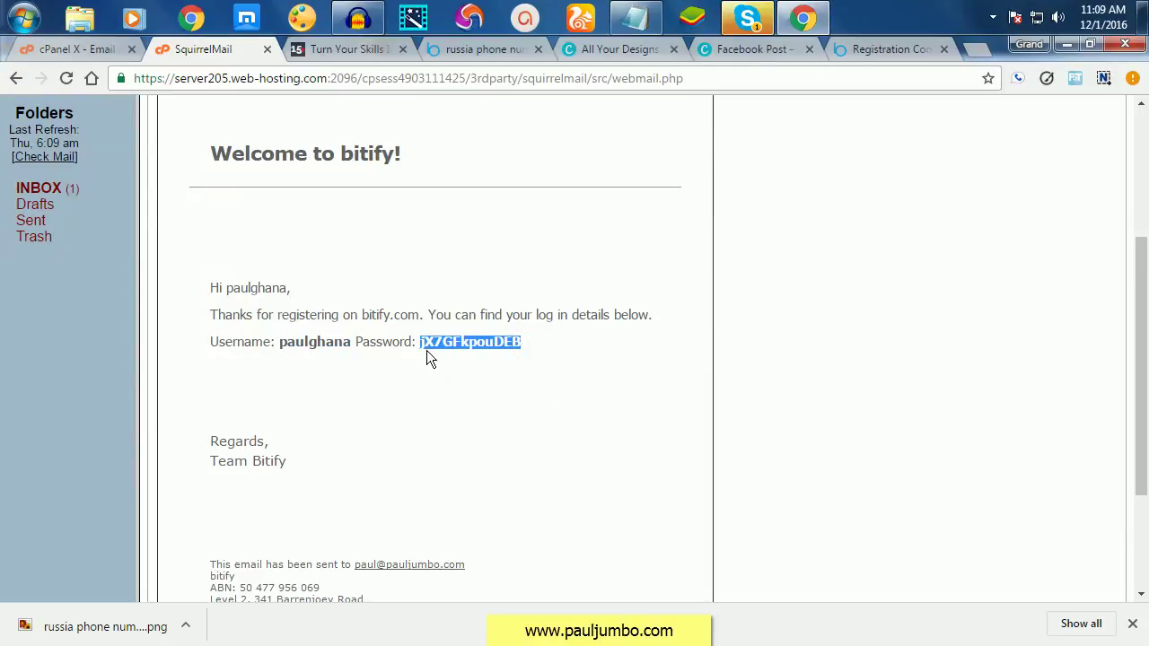
{"action": "left_click", "coordinate": [868, 49]}
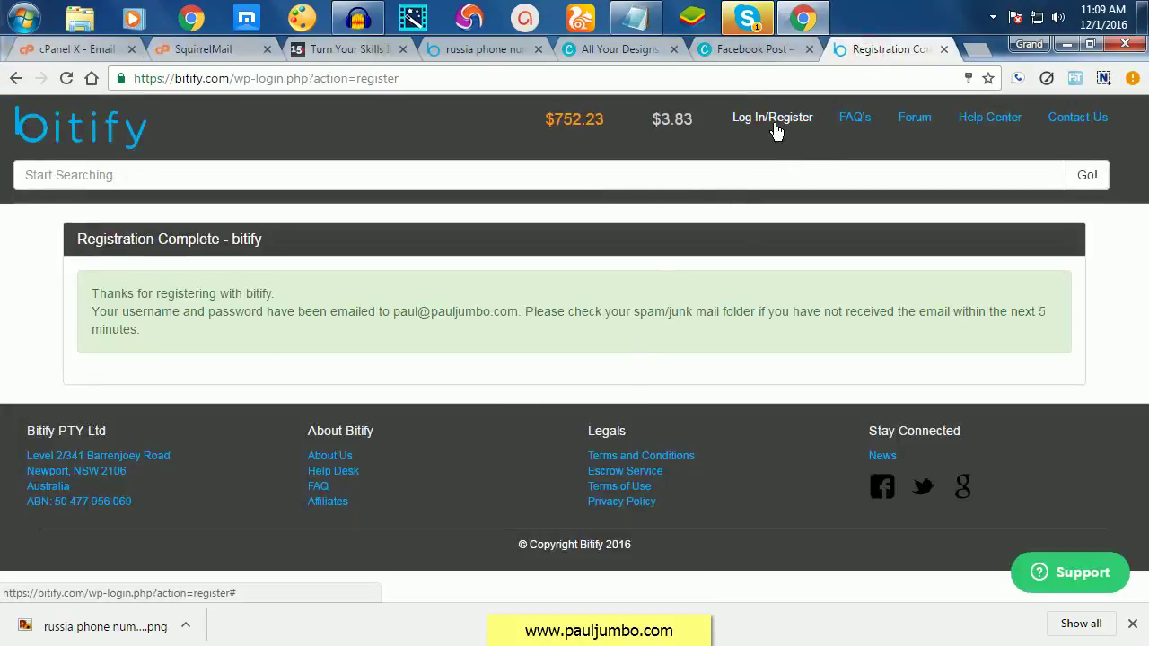
Paste the emailed username and password into the Bitify login form and submit.
{"action": "left_click", "coordinate": [762, 123]}
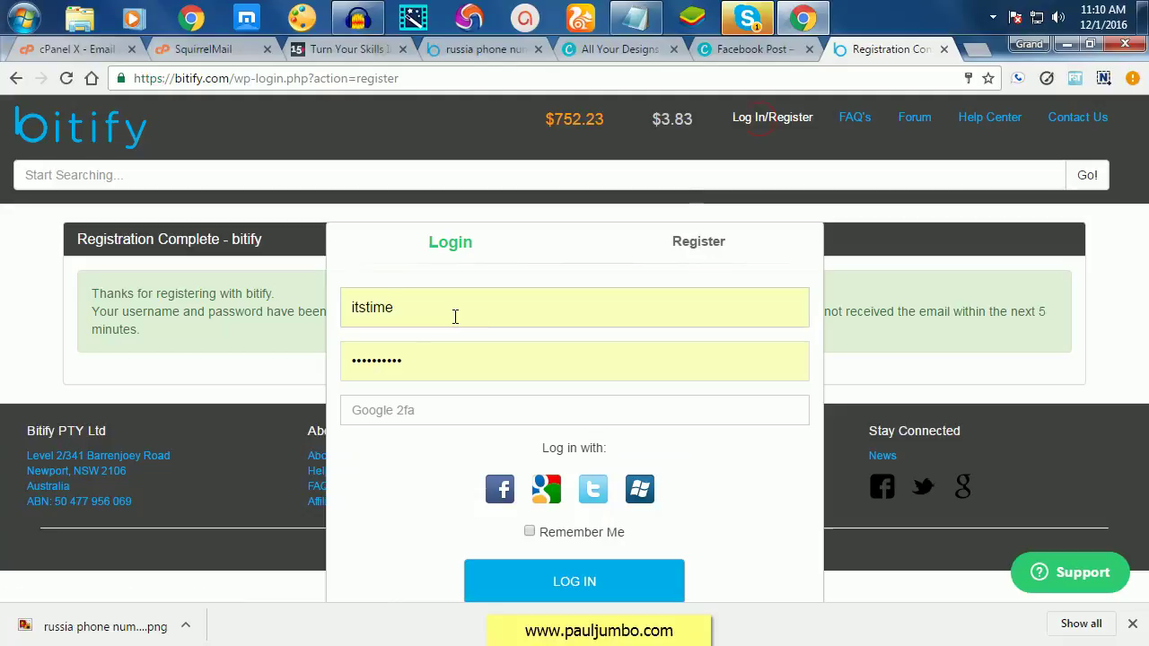
{"action": "double_click", "coordinate": [454, 314]}
{"action": "key", "text": "ctrl+v"}
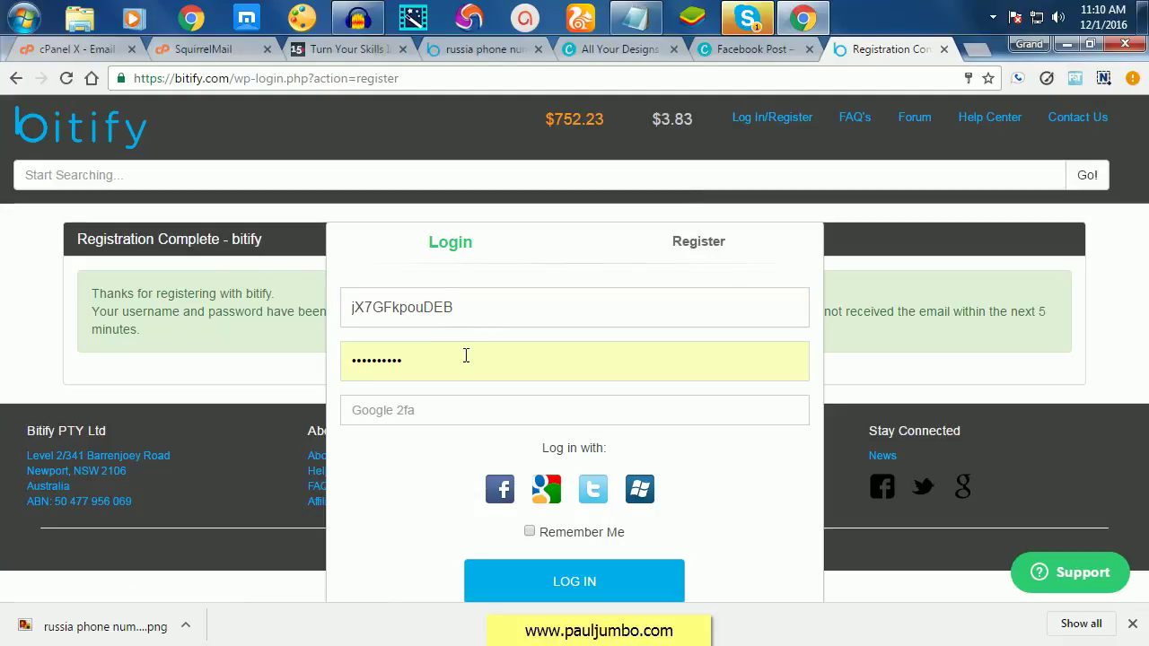
{"action": "double_click", "coordinate": [441, 361]}
{"action": "key", "text": "ctrl+v"}
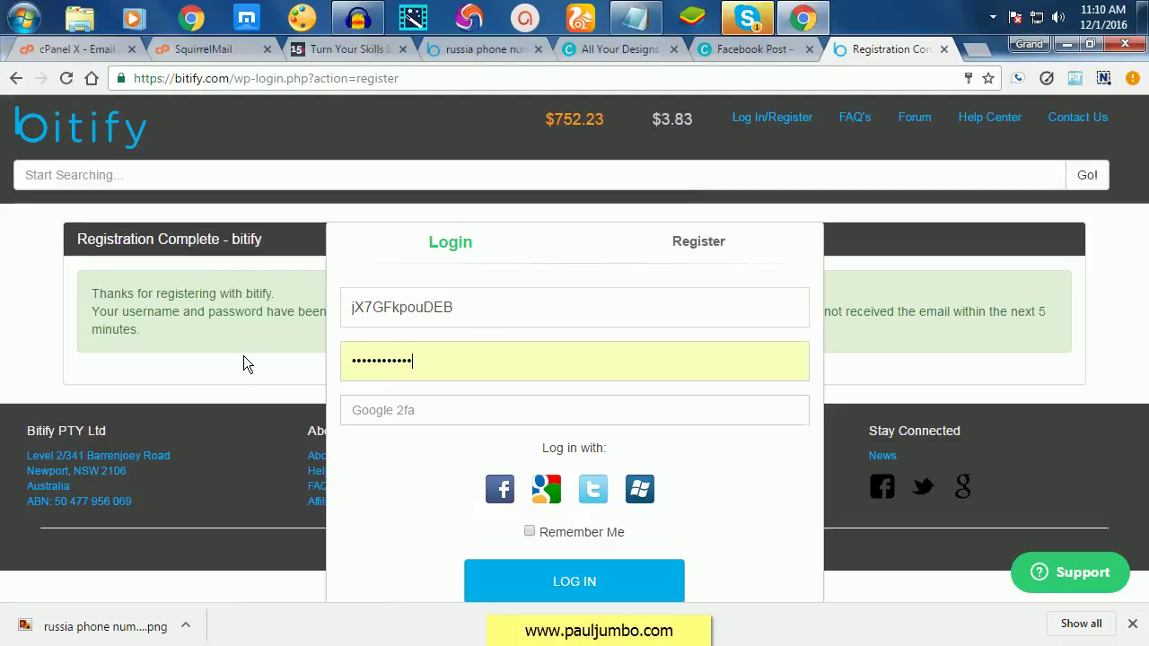
{"action": "left_click_drag", "start_coordinate": [526, 307], "coordinate": [281, 290]}
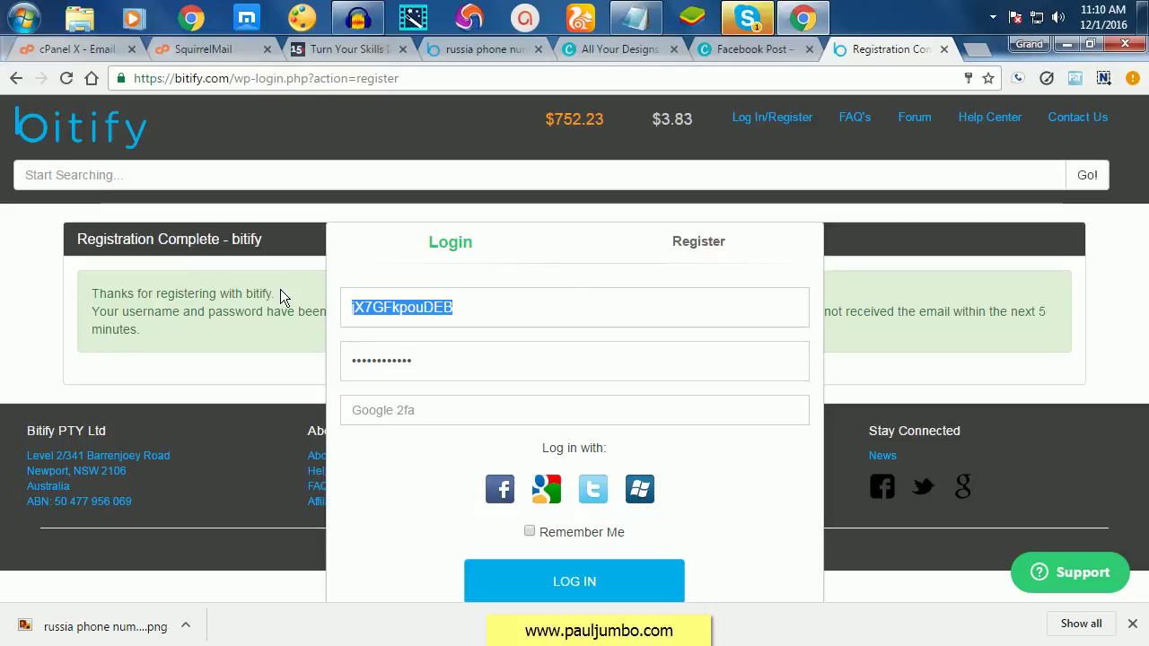
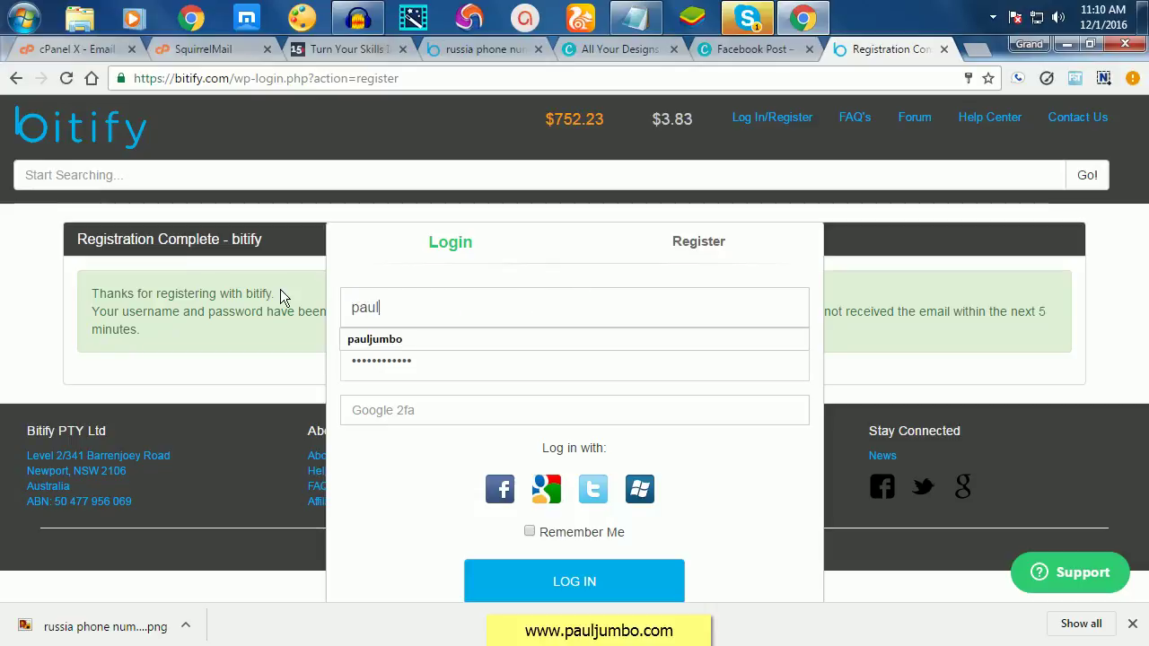
{"action": "left_click", "coordinate": [392, 344]}
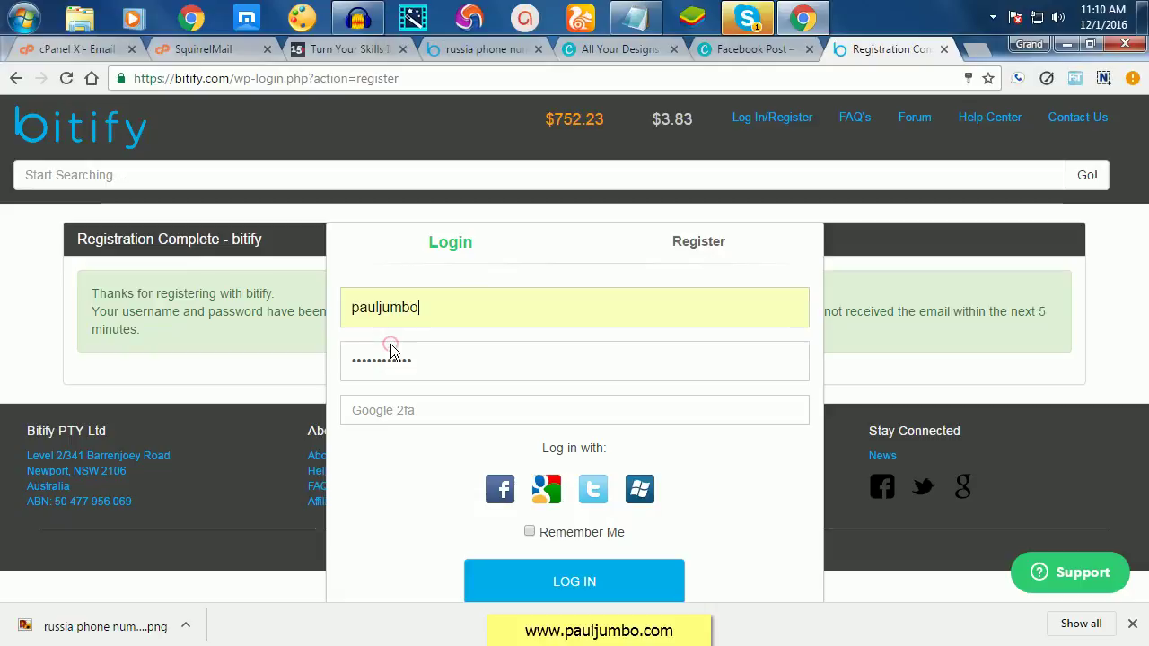
{"action": "left_click", "coordinate": [584, 597]}
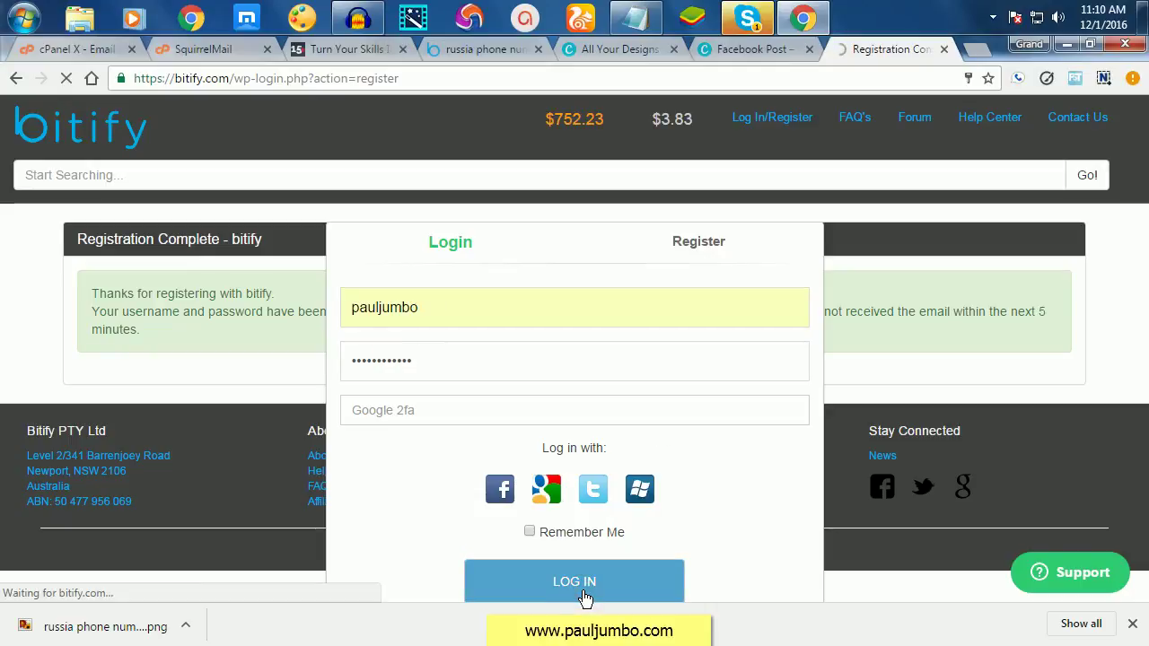
After the login error, correct the username, re-enter the password and log in again.
{"action": "left_click", "coordinate": [389, 333]}
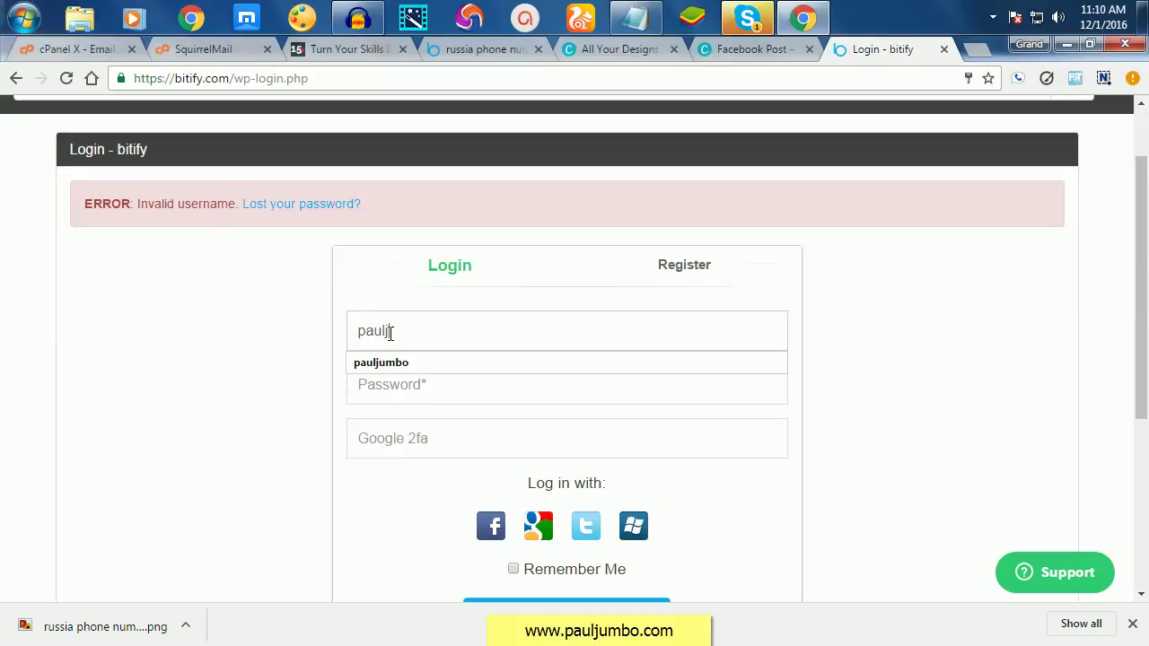
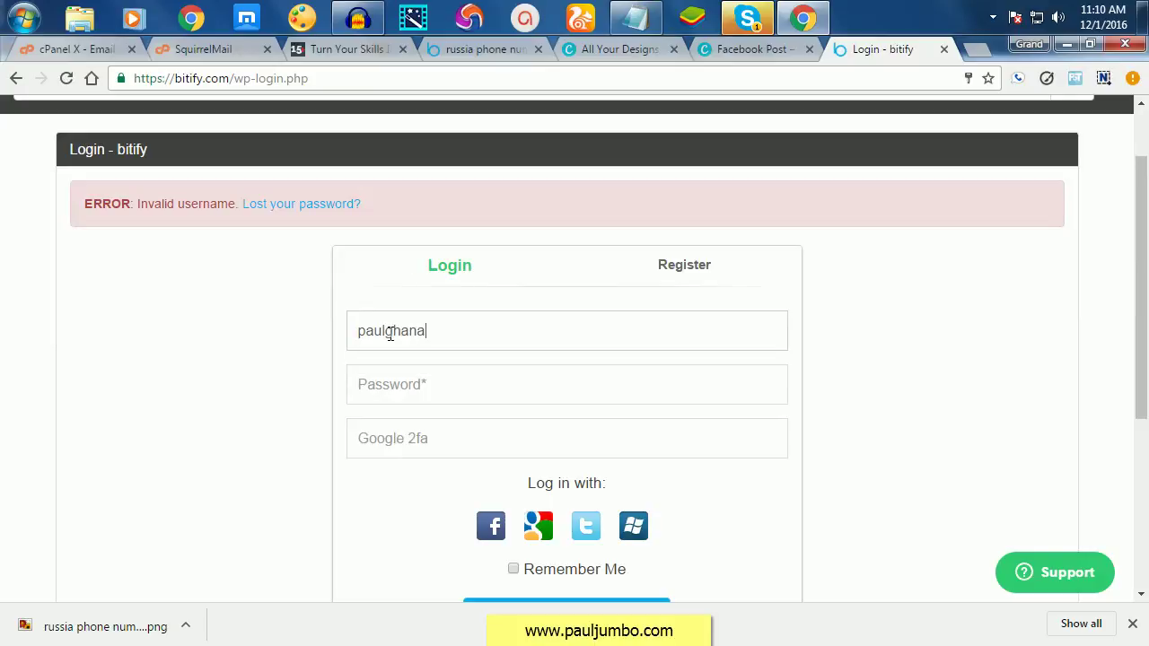
{"action": "left_click", "coordinate": [362, 388]}
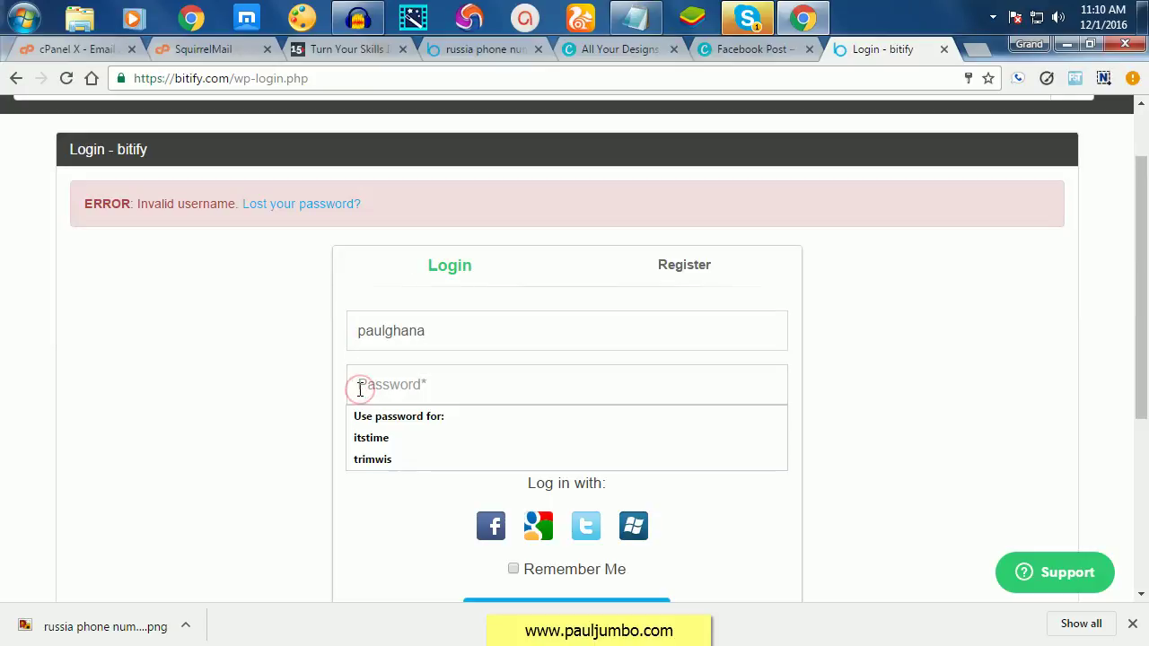
{"action": "type", "text": "•••••••••••"}
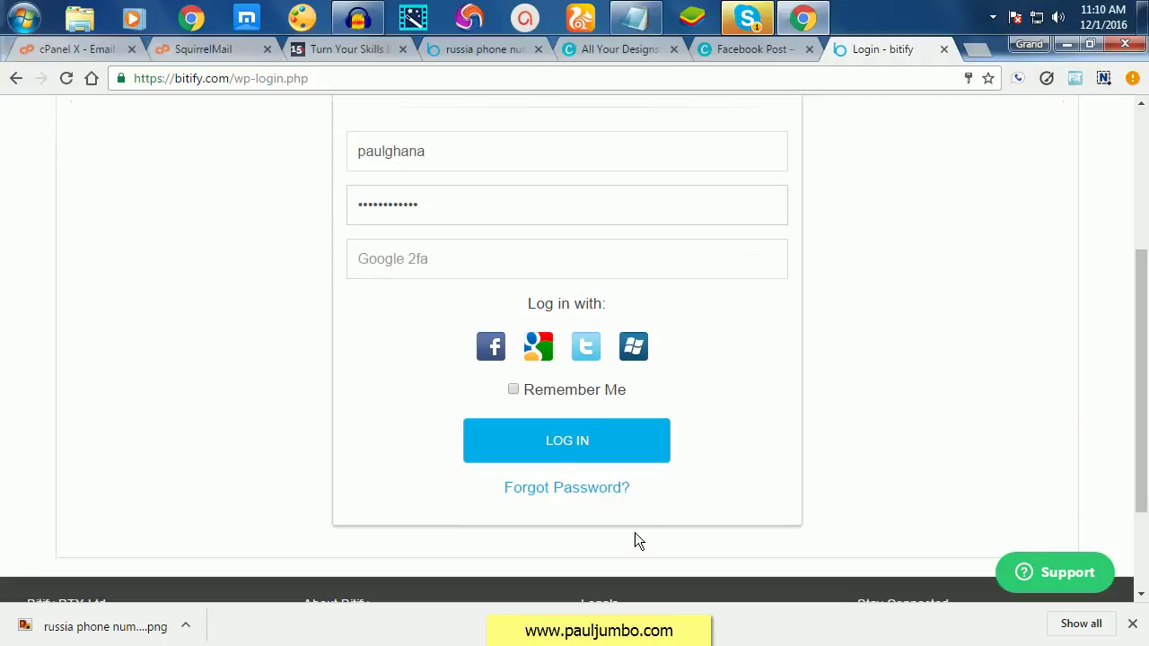
{"action": "left_click", "coordinate": [546, 448]}
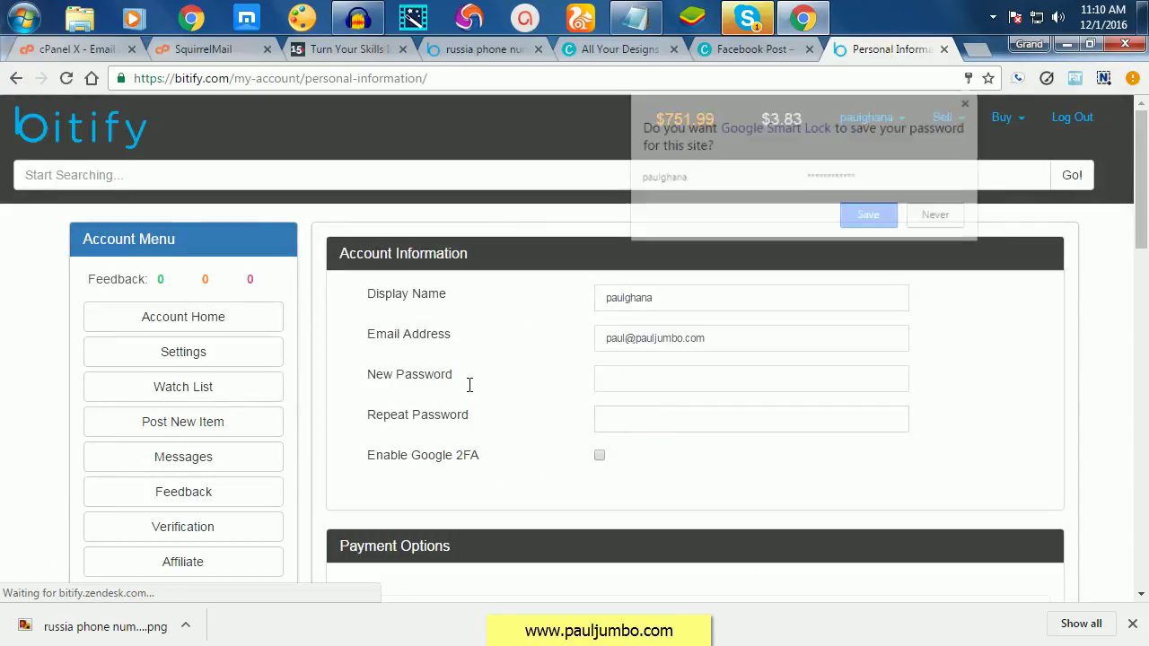
Type a new password into New Password and the same into Repeat Password.
{"action": "left_click", "coordinate": [705, 384]}
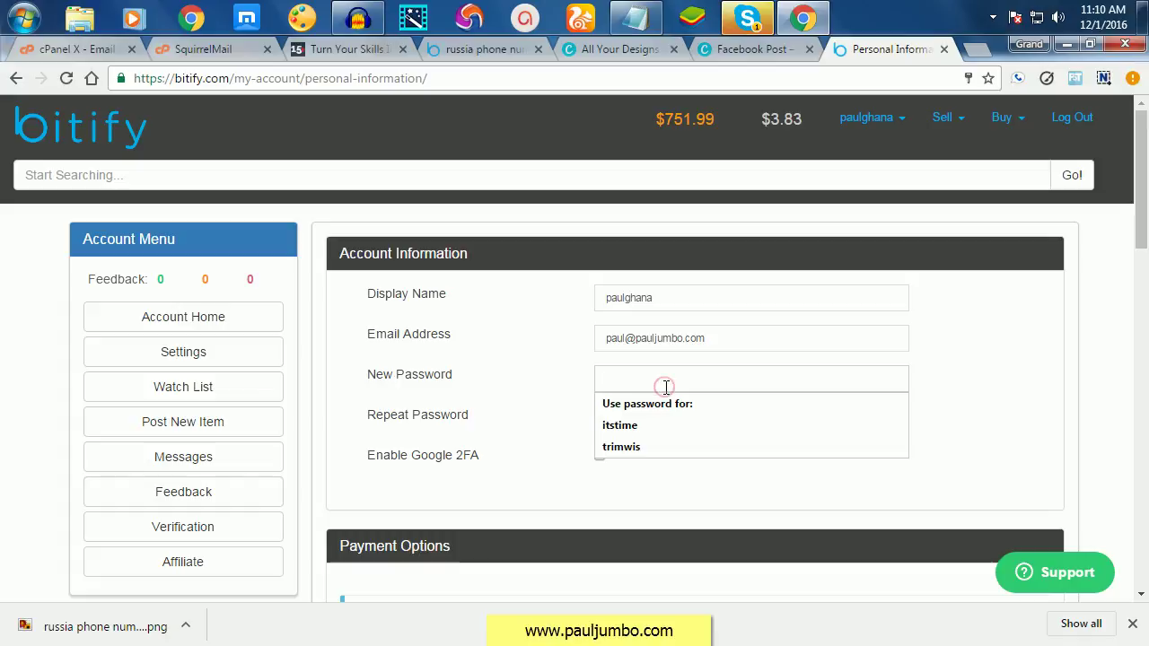
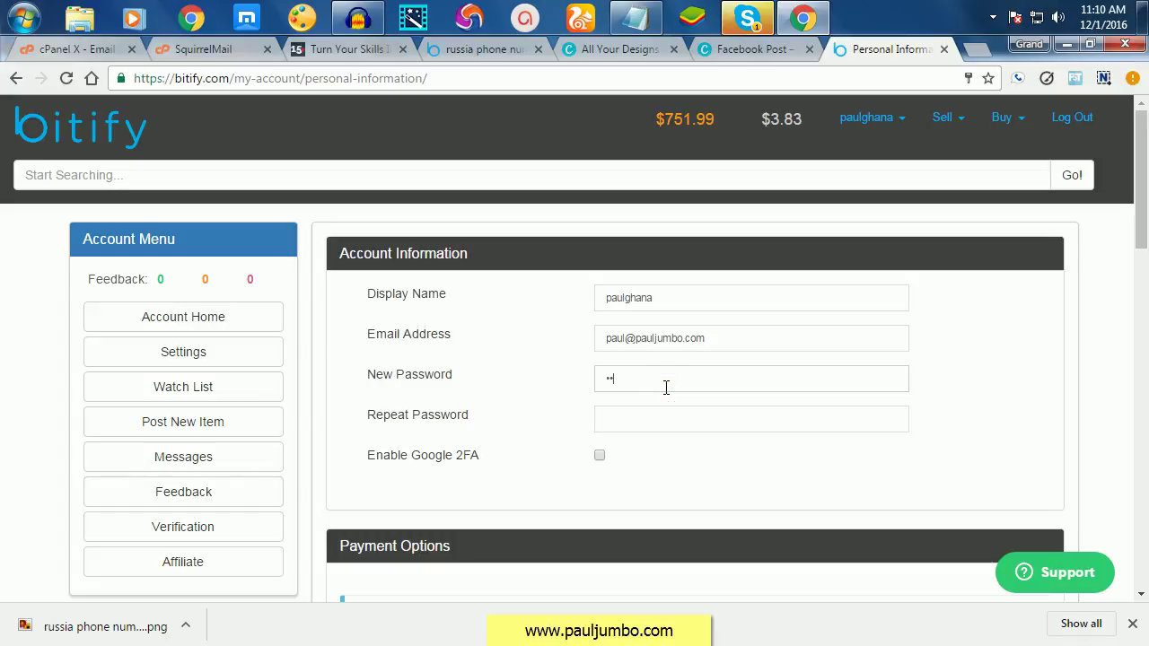
{"action": "left_click", "coordinate": [697, 421]}
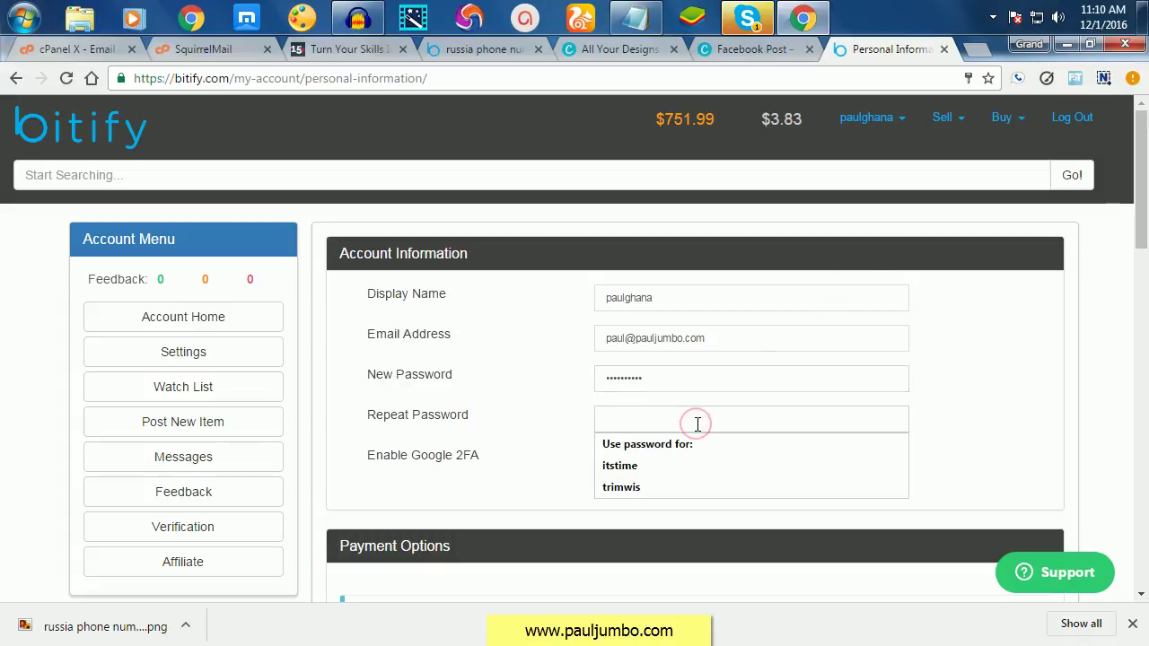
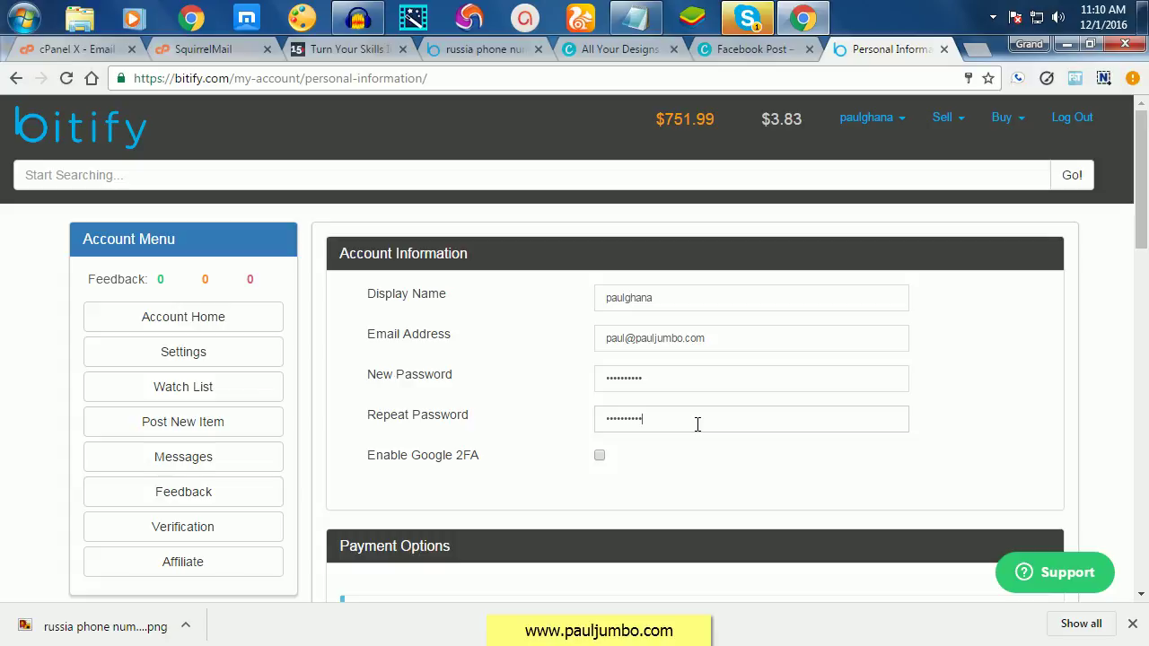
{"action": "scroll", "coordinate": [727, 422], "scroll_direction": "down", "scroll_amount": 3}
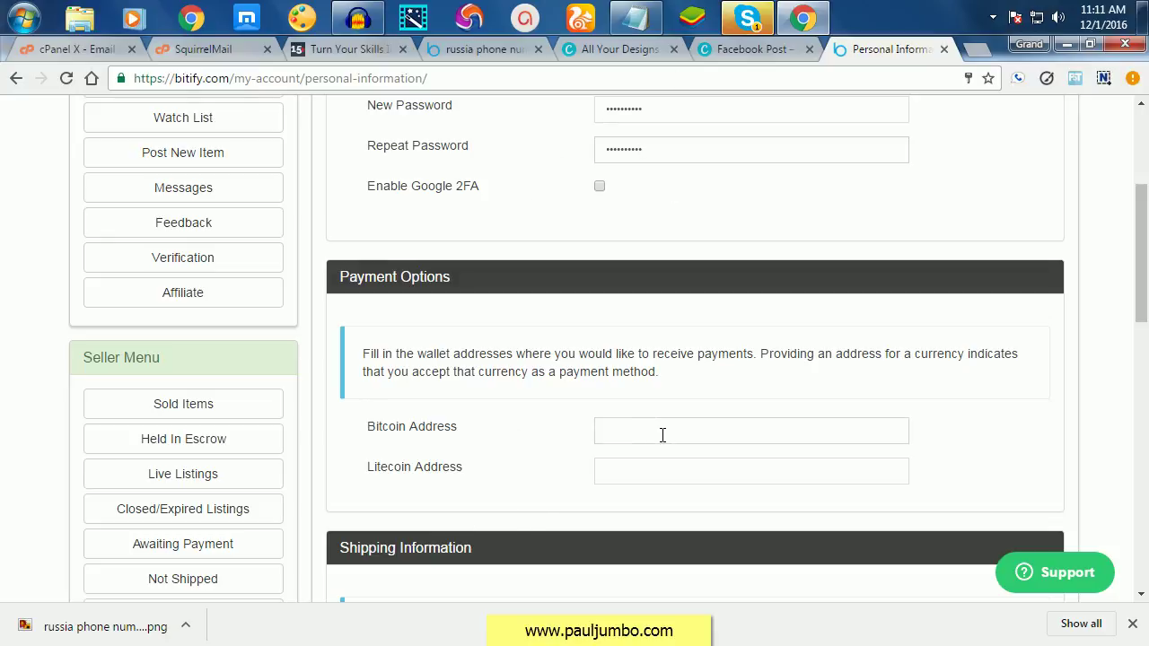
Set the shipping country to Ghana on the personal information page.
{"action": "left_click", "coordinate": [604, 437]}
{"action": "scroll", "coordinate": [613, 489], "scroll_direction": "down", "scroll_amount": 2}
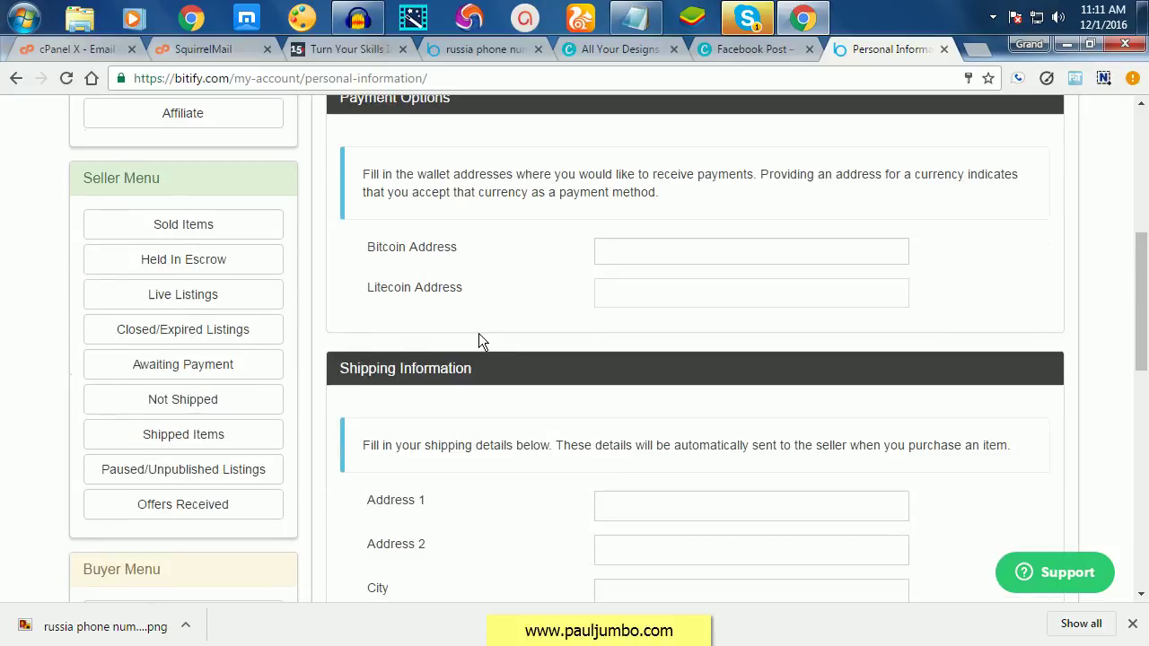
{"action": "left_click", "coordinate": [620, 288]}
{"action": "scroll", "coordinate": [647, 413], "scroll_direction": "down", "scroll_amount": 2}
{"action": "scroll", "coordinate": [644, 456], "scroll_direction": "down", "scroll_amount": 1}
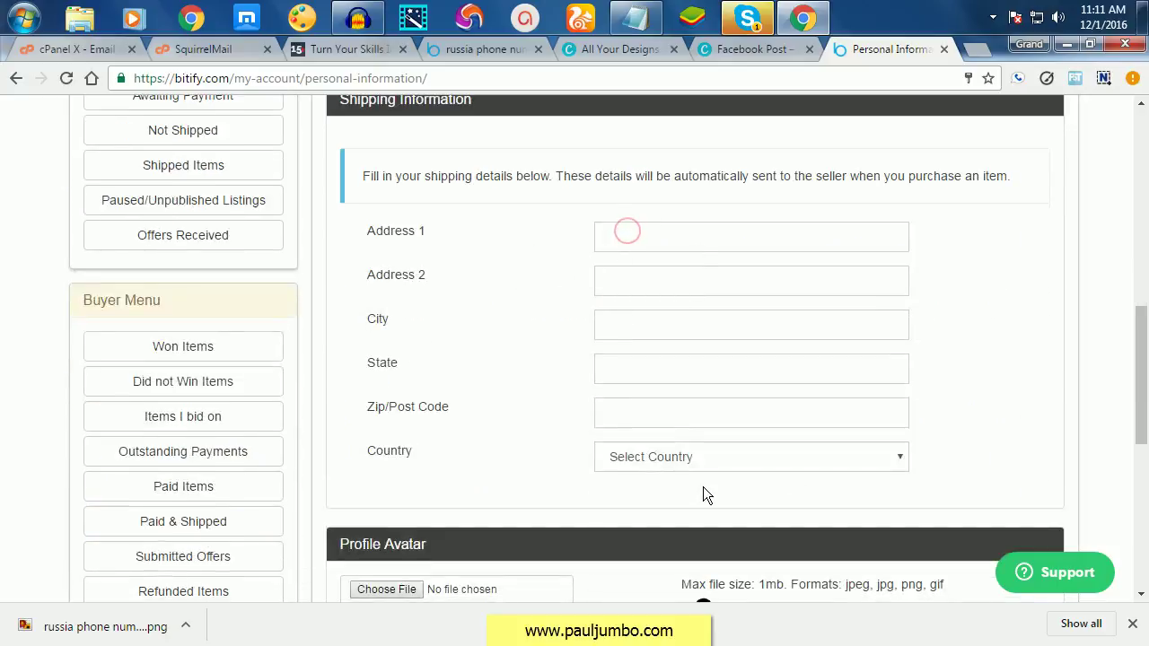
{"action": "left_click", "coordinate": [691, 463]}
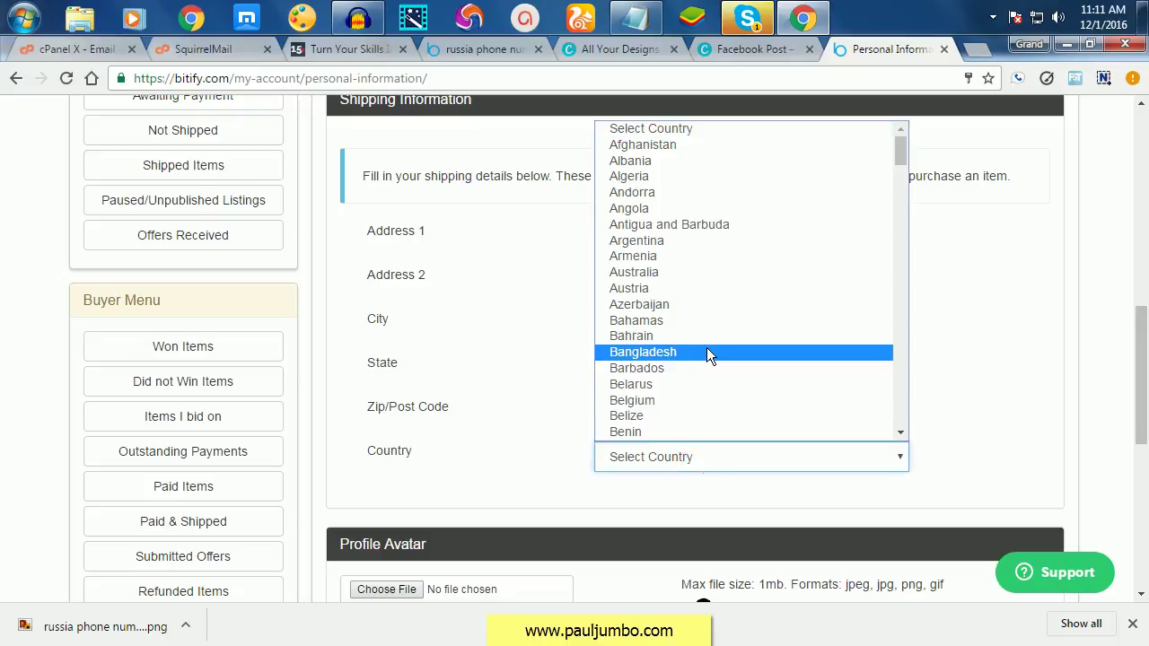
{"action": "type", "text": "gh"}
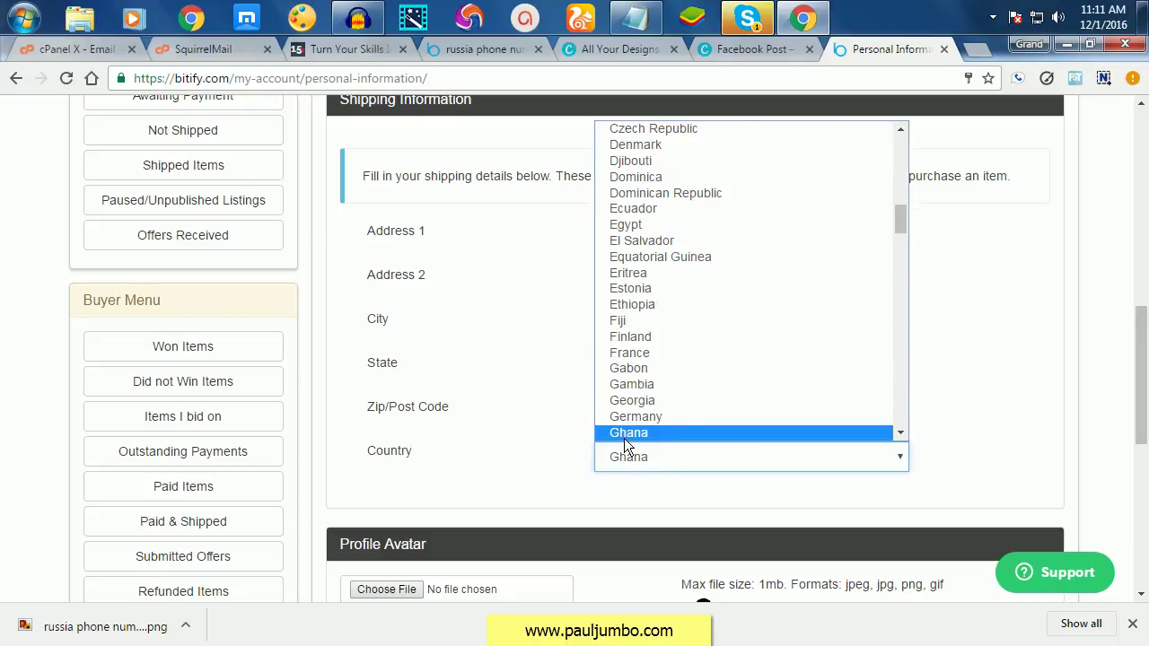
{"action": "left_click", "coordinate": [624, 438]}
{"action": "left_click_drag", "start_coordinate": [1146, 360], "coordinate": [1145, 436]}
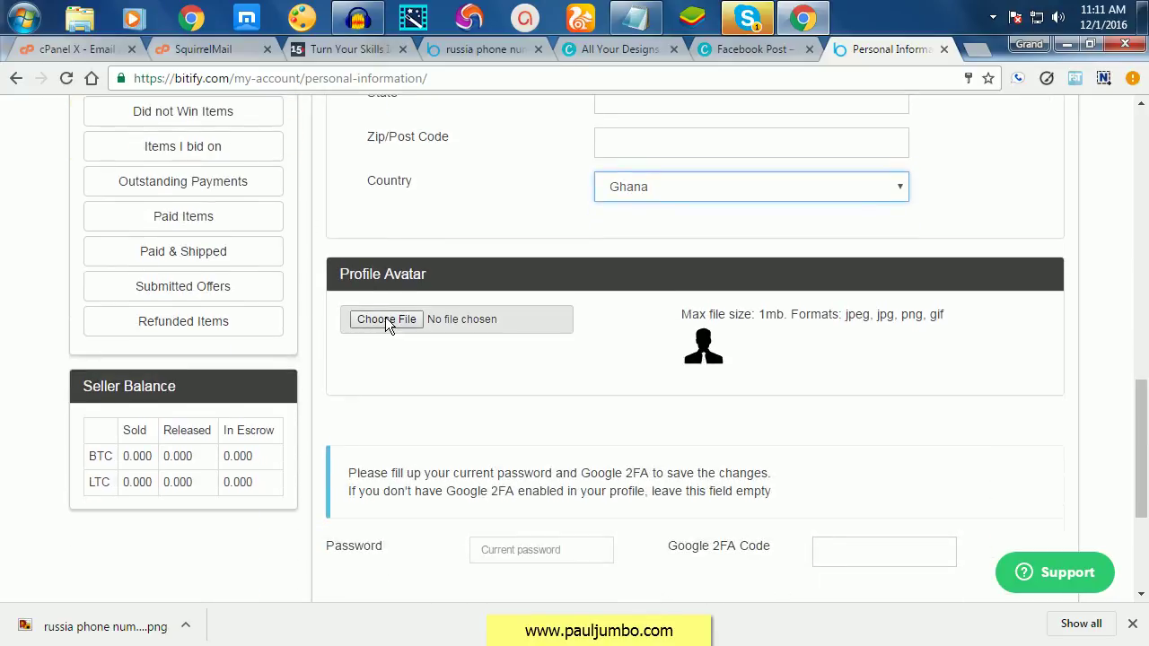
Paste the current password and save the personal information changes.
{"action": "scroll", "coordinate": [448, 381], "scroll_direction": "down", "scroll_amount": 2}
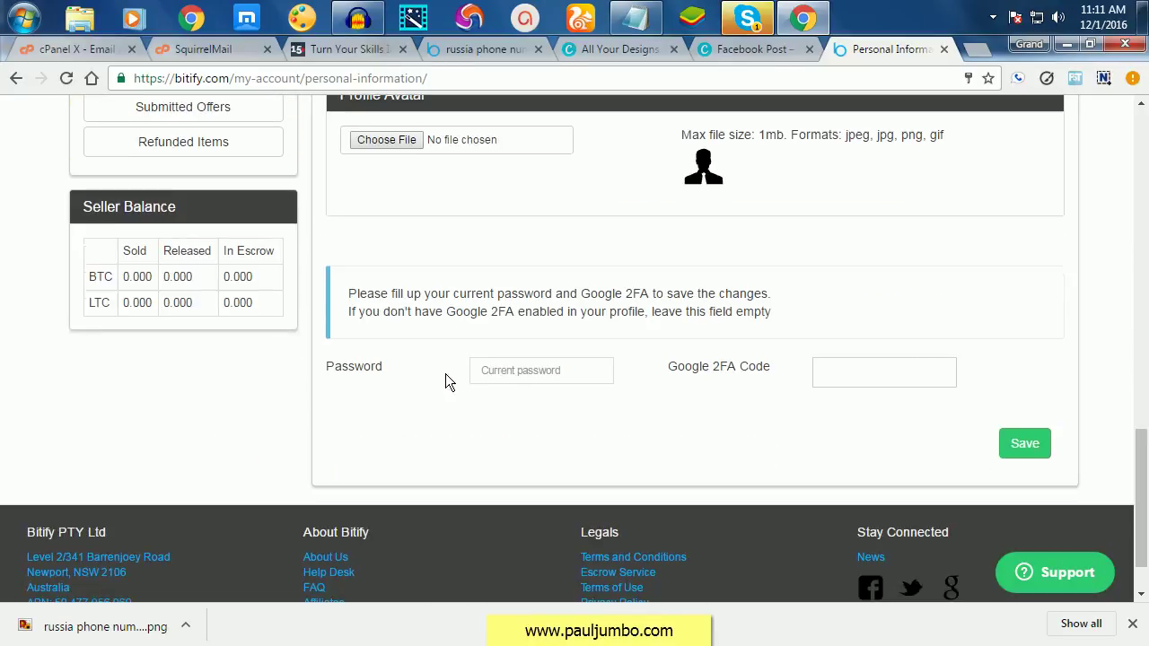
{"action": "left_click", "coordinate": [534, 382]}
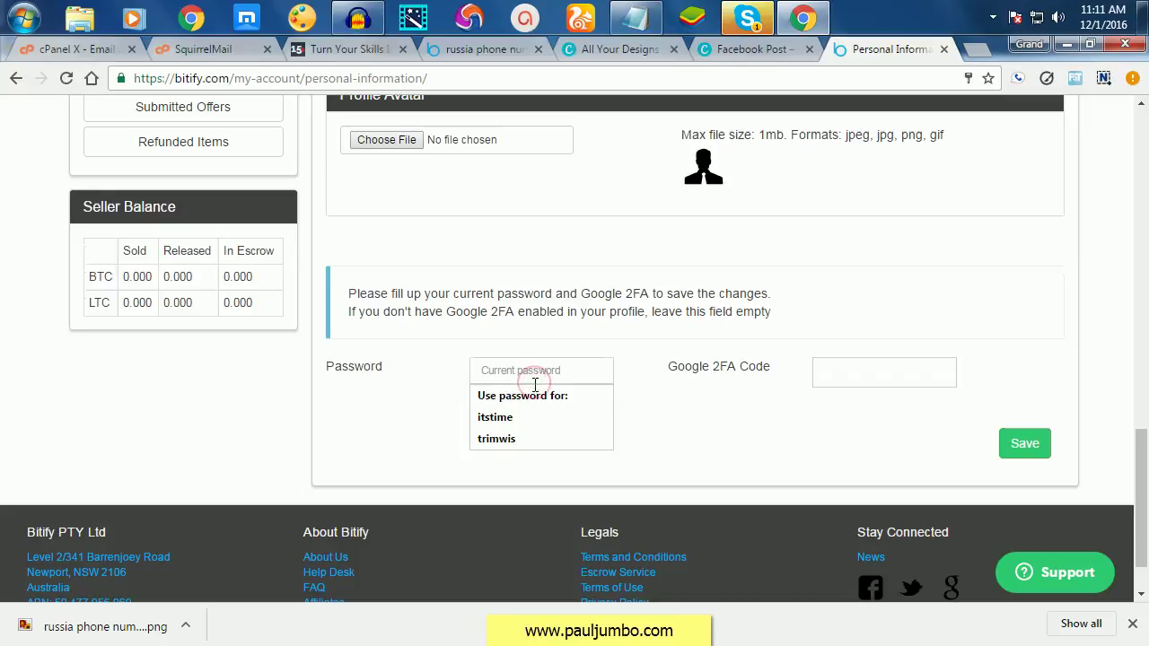
{"action": "key", "text": "ctrl+v"}
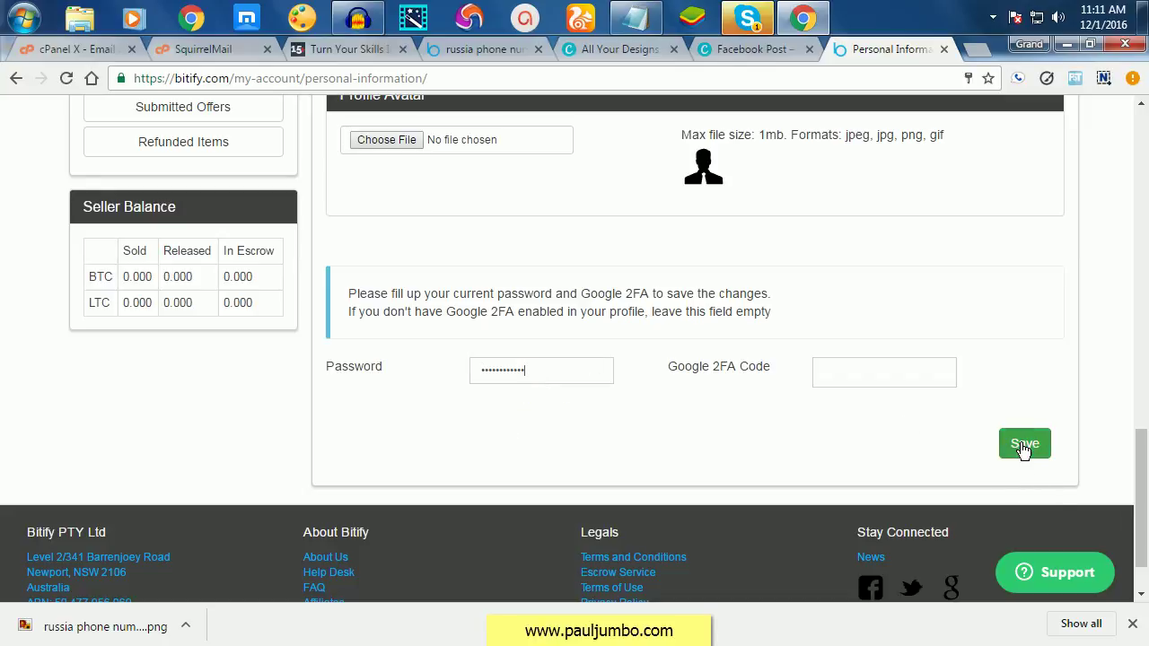
{"action": "left_click", "coordinate": [1023, 445]}
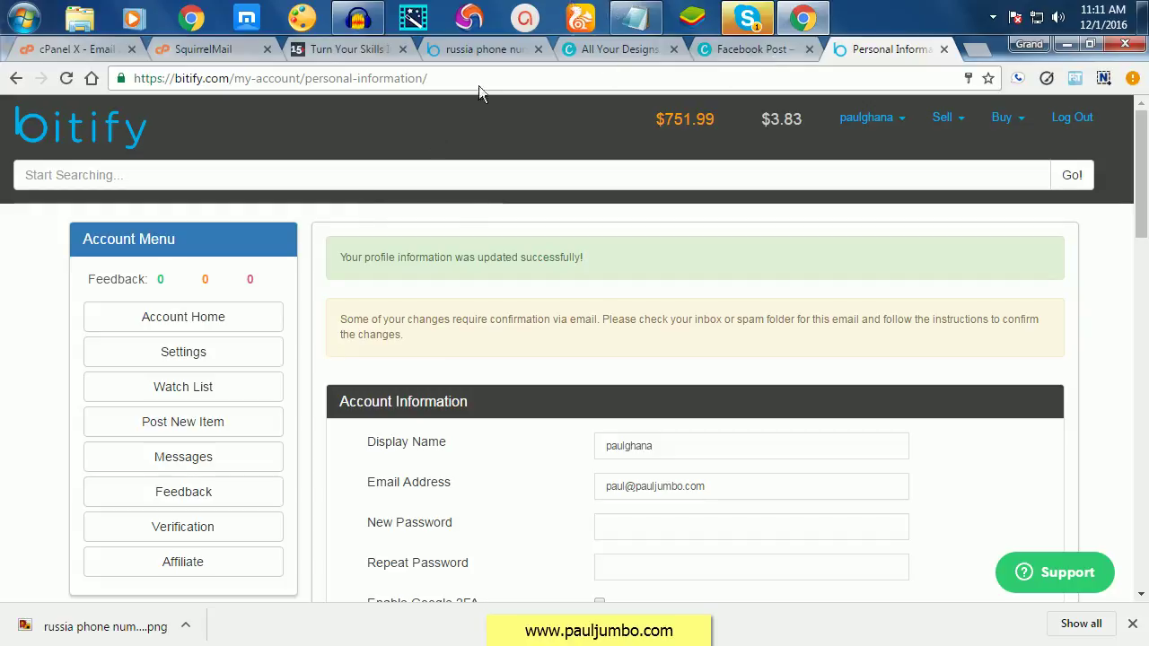
Return to the Bitify home page via the bitify logo.
{"action": "left_click", "coordinate": [81, 135]}
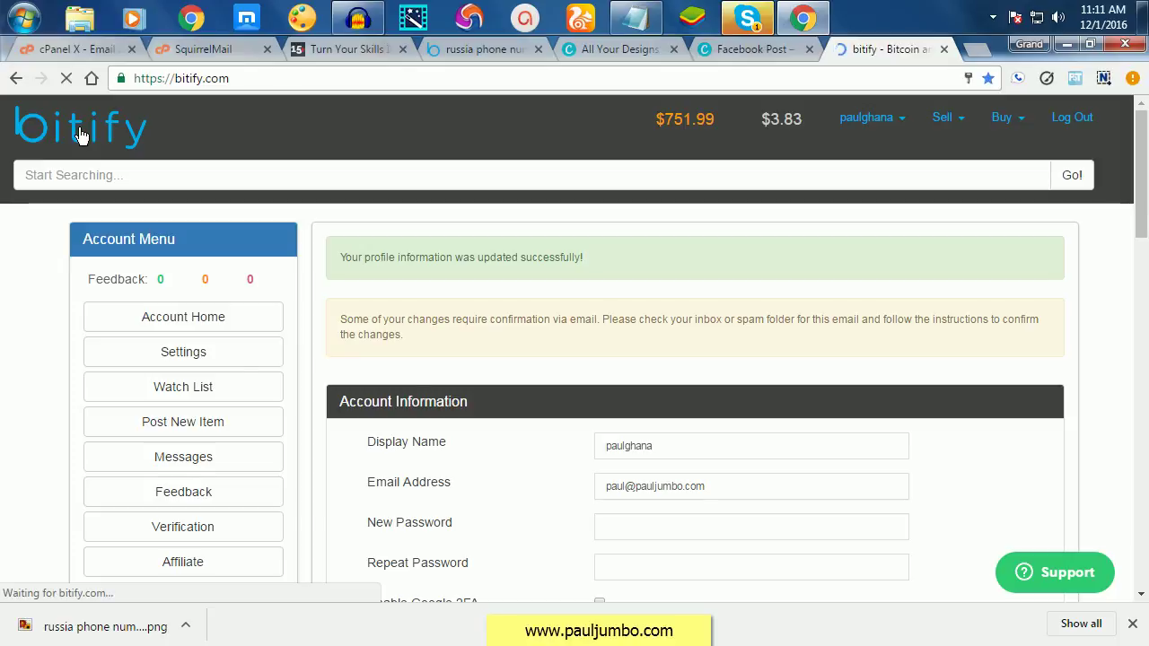
Browse the home page and click into the marketplace search field.
{"action": "scroll", "coordinate": [551, 456], "scroll_direction": "down", "scroll_amount": 2}
{"action": "scroll", "coordinate": [551, 456], "scroll_direction": "down", "scroll_amount": 4}
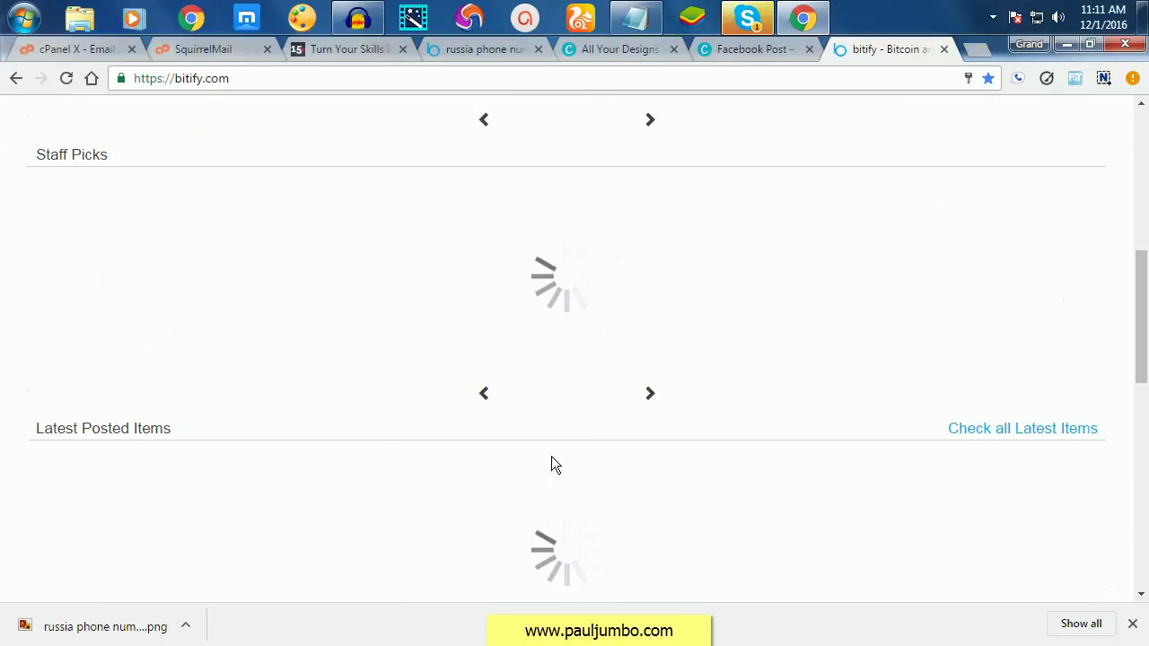
{"action": "scroll", "coordinate": [551, 456], "scroll_direction": "up", "scroll_amount": 5}
{"action": "scroll", "coordinate": [551, 456], "scroll_direction": "up", "scroll_amount": 1}
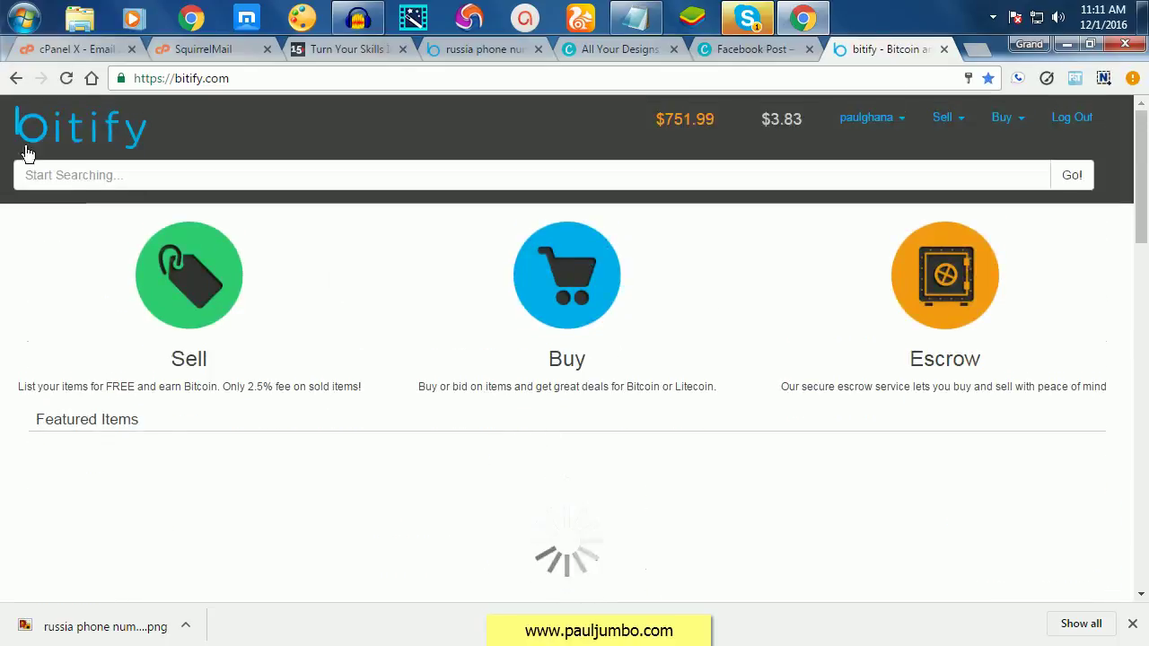
{"action": "left_click", "coordinate": [65, 179]}
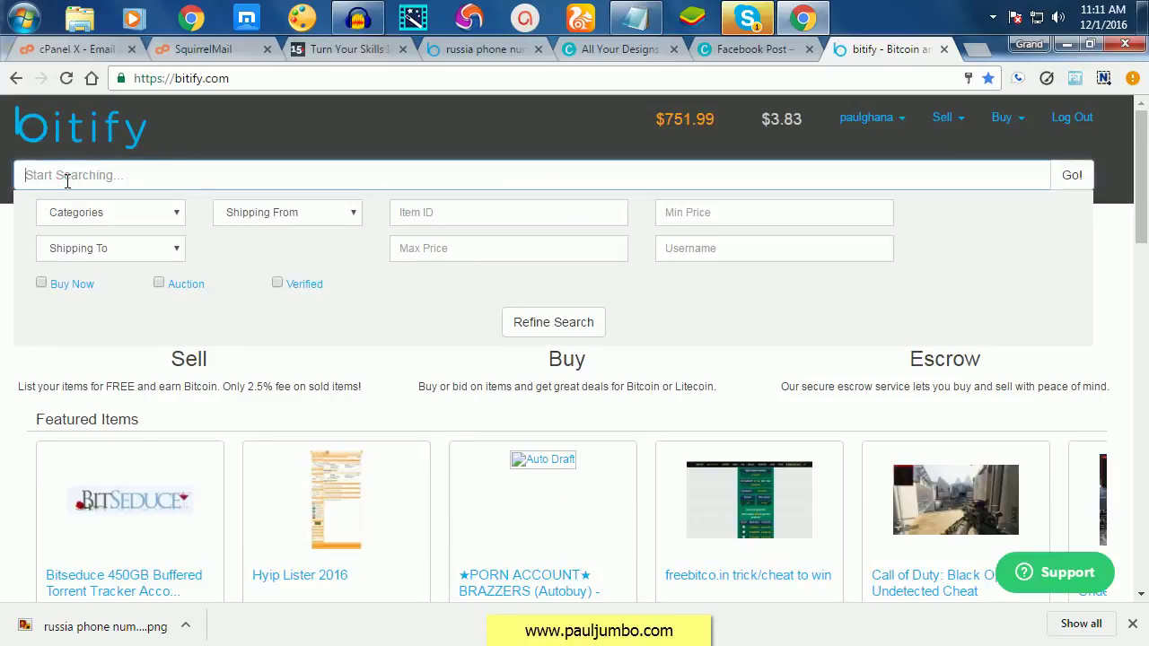
Open the 'russia phone number for sms verification' listing from Latest Posted Items.
{"action": "scroll", "coordinate": [455, 369], "scroll_direction": "down", "scroll_amount": 2}
{"action": "scroll", "coordinate": [455, 370], "scroll_direction": "down", "scroll_amount": 2}
{"action": "scroll", "coordinate": [455, 370], "scroll_direction": "up", "scroll_amount": 2}
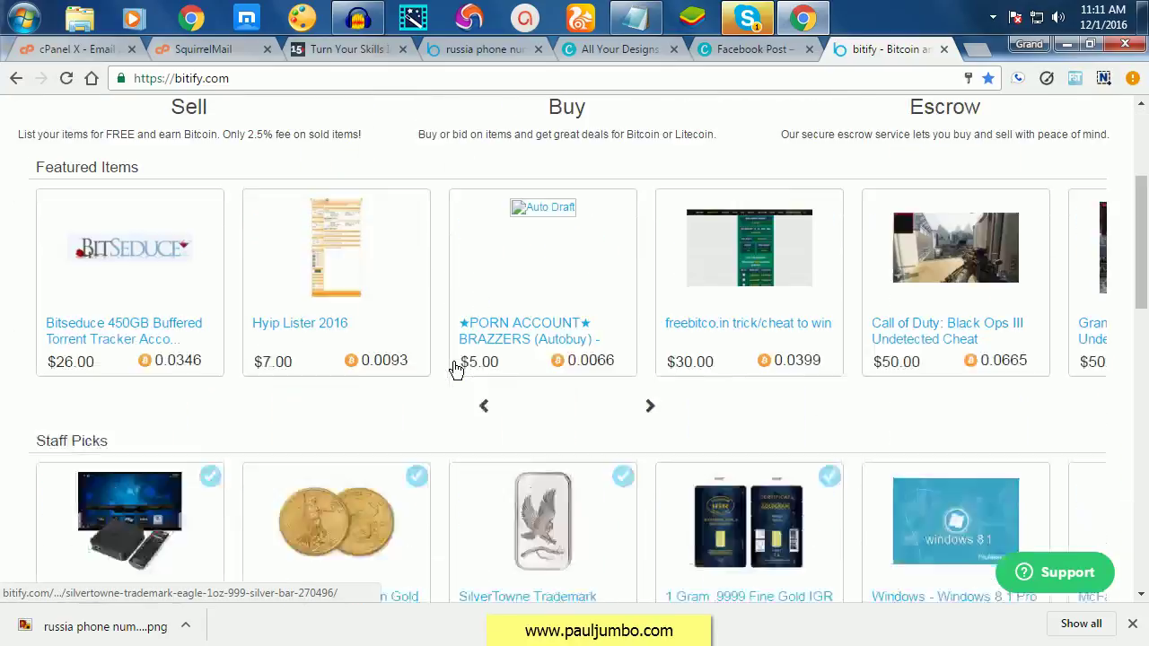
{"action": "scroll", "coordinate": [455, 370], "scroll_direction": "down", "scroll_amount": 1}
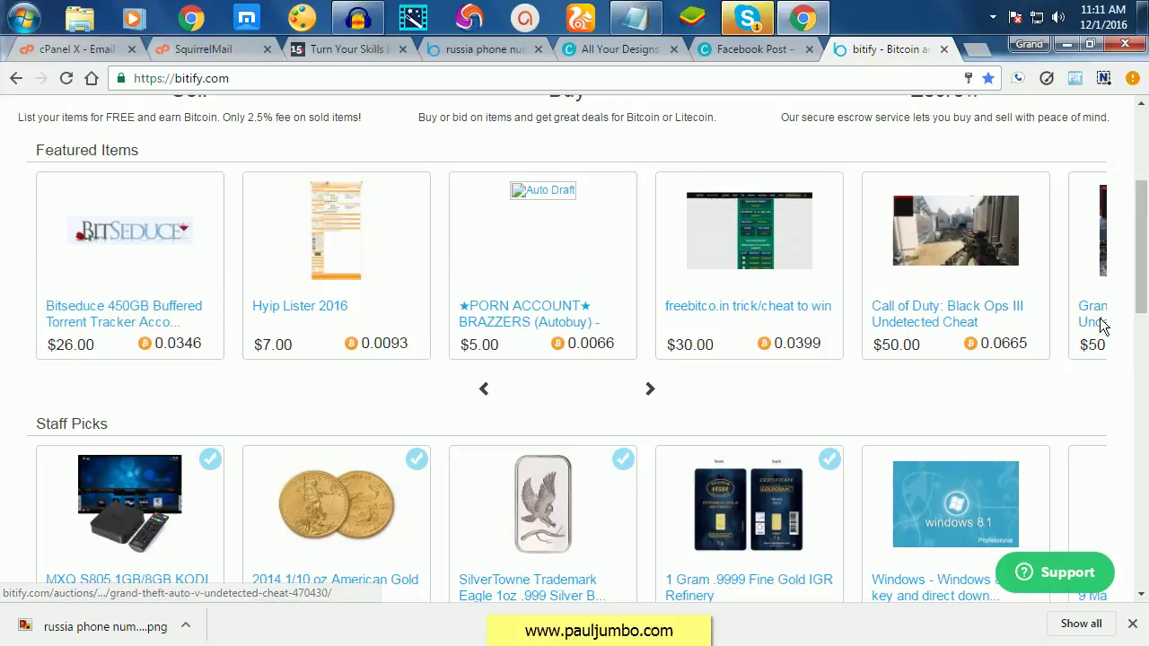
{"action": "scroll", "coordinate": [532, 546], "scroll_direction": "down", "scroll_amount": 3}
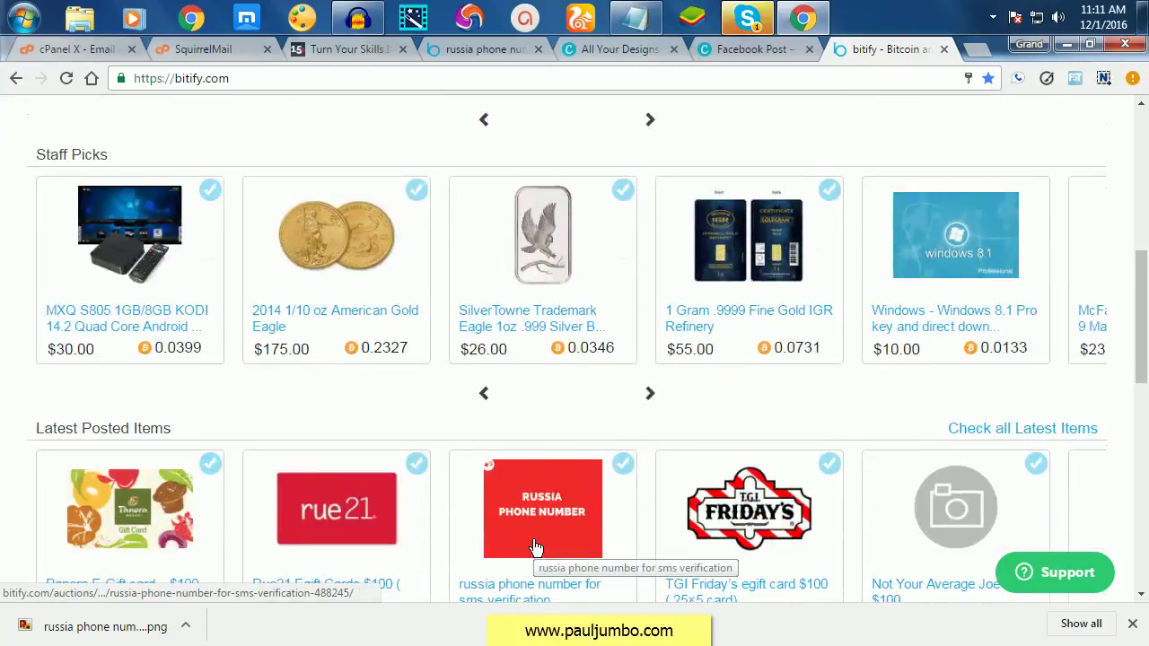
{"action": "scroll", "coordinate": [535, 548], "scroll_direction": "down", "scroll_amount": 1}
{"action": "scroll", "coordinate": [219, 388], "scroll_direction": "down", "scroll_amount": 2}
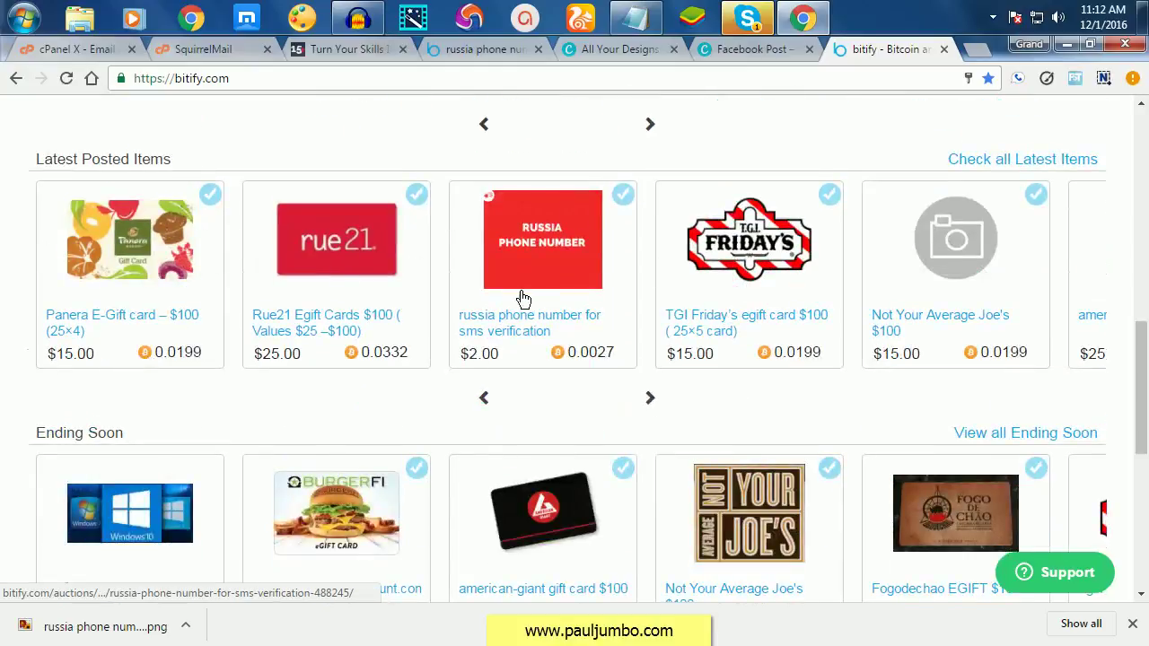
{"action": "scroll", "coordinate": [350, 331], "scroll_direction": "down", "scroll_amount": 2}
{"action": "scroll", "coordinate": [382, 257], "scroll_direction": "up", "scroll_amount": 3}
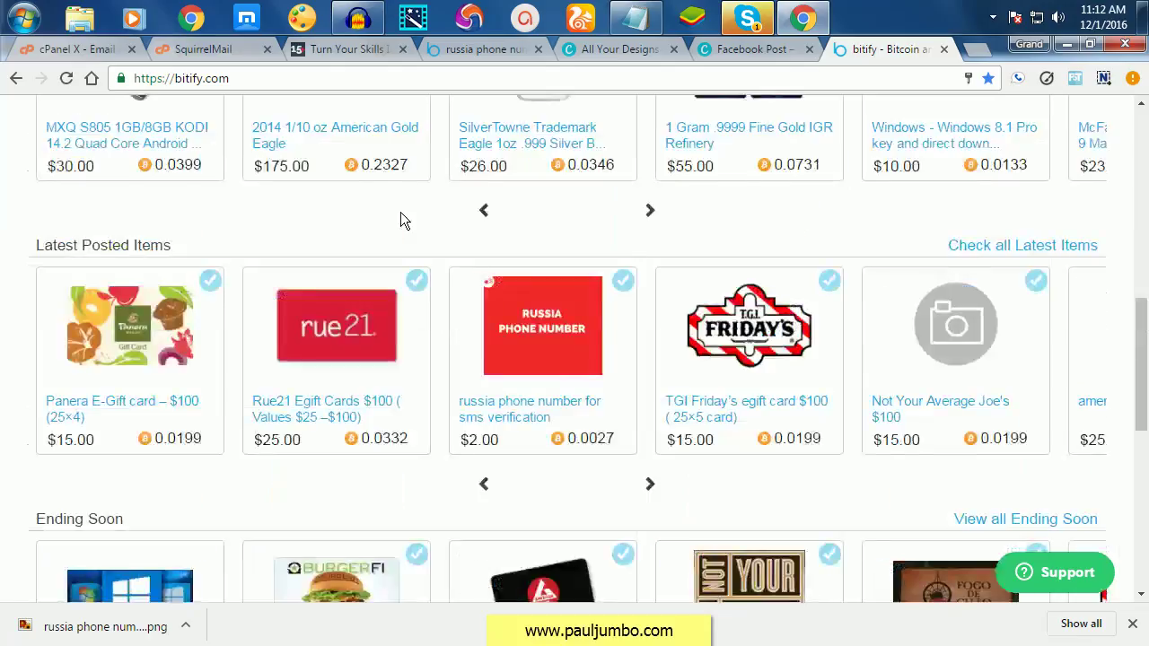
{"action": "left_click", "coordinate": [493, 415]}
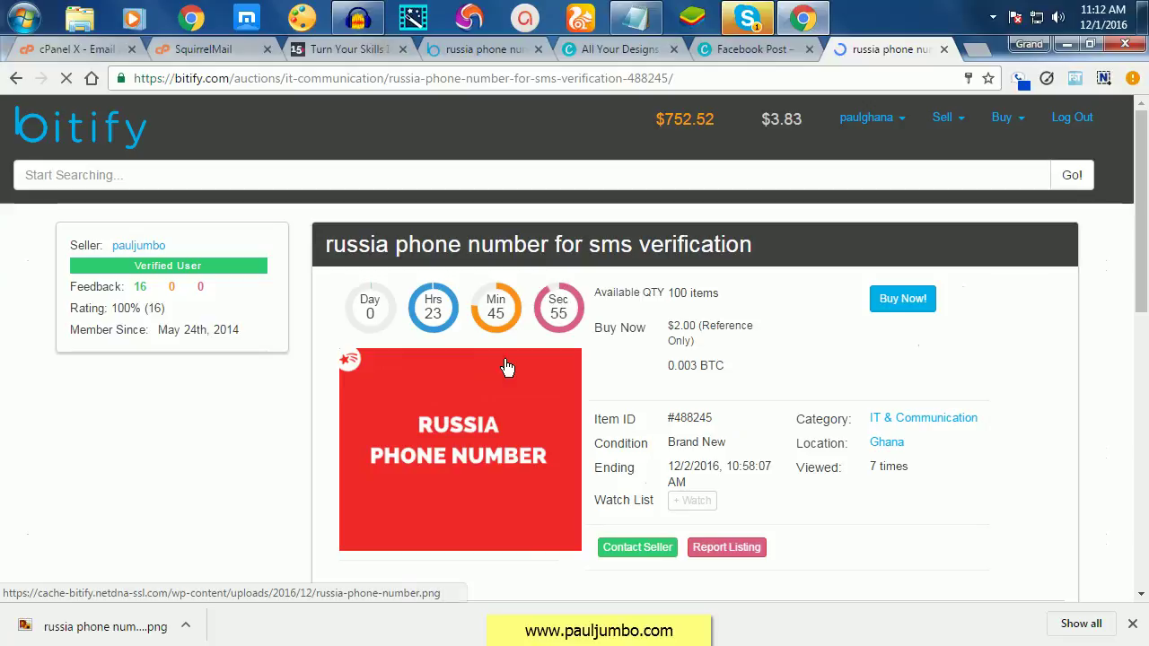
{"action": "scroll", "coordinate": [507, 366], "scroll_direction": "down", "scroll_amount": 1}
{"action": "scroll", "coordinate": [507, 366], "scroll_direction": "down", "scroll_amount": 2}
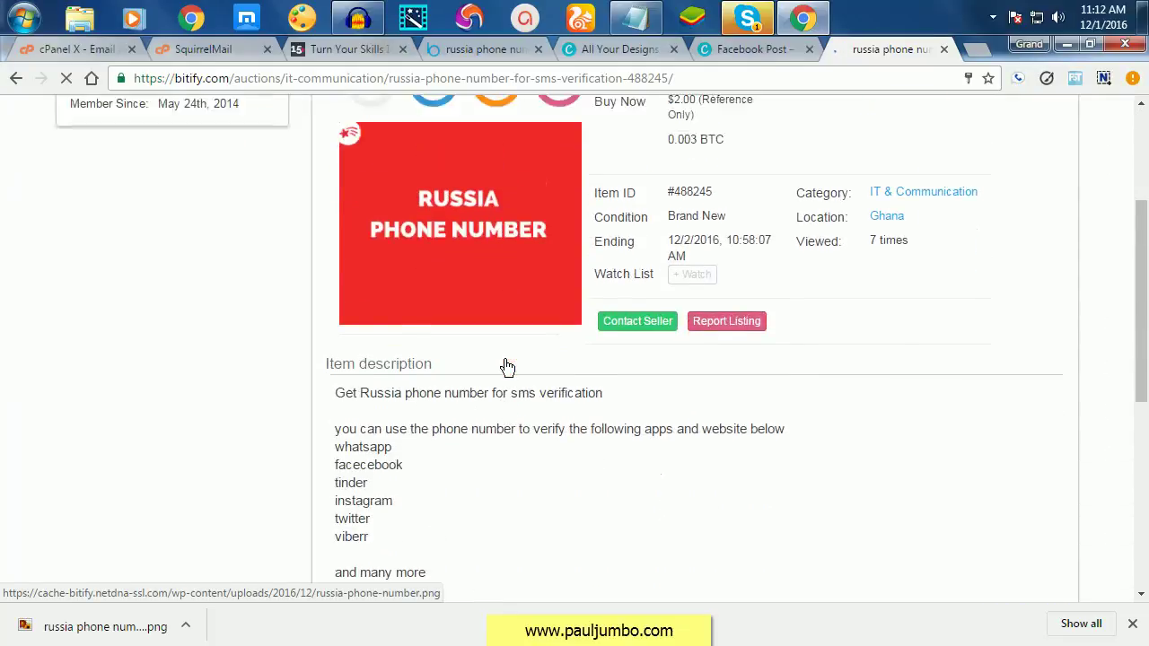
{"action": "scroll", "coordinate": [507, 366], "scroll_direction": "up", "scroll_amount": 3}
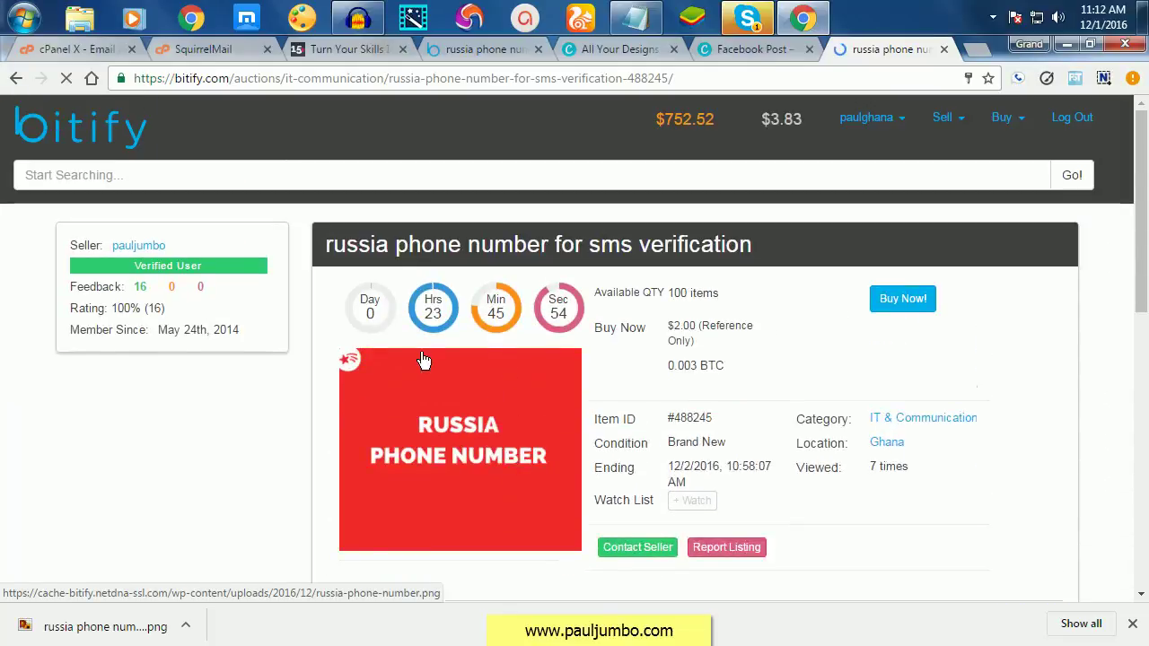
Buy Now with quantity 1 and commit to buy, reaching the $2.75 Pay for Item page.
{"action": "left_click", "coordinate": [888, 305]}
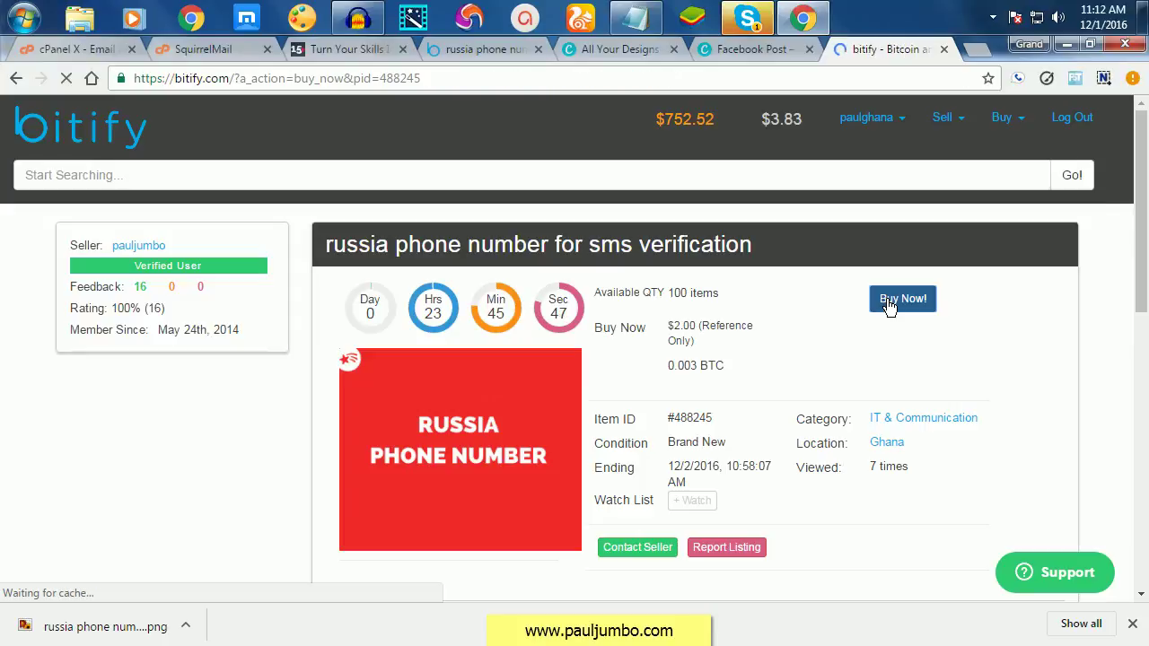
{"action": "scroll", "coordinate": [393, 405], "scroll_direction": "down", "scroll_amount": 1}
{"action": "scroll", "coordinate": [394, 405], "scroll_direction": "down", "scroll_amount": 1}
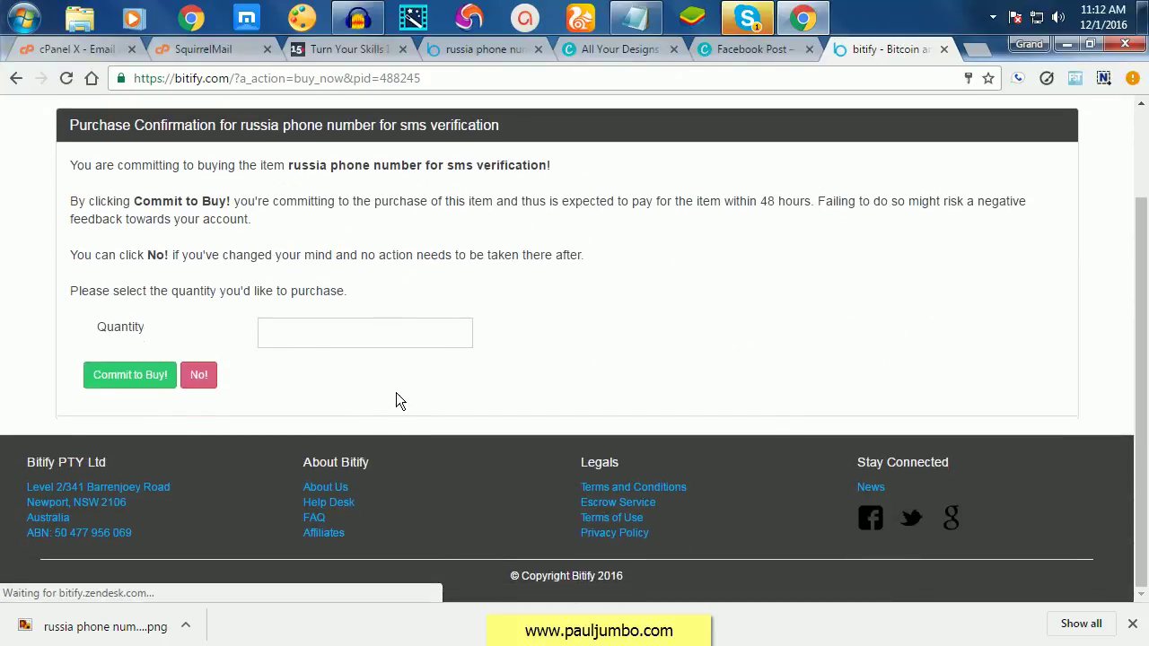
{"action": "left_click", "coordinate": [321, 330]}
{"action": "type", "text": "1"}
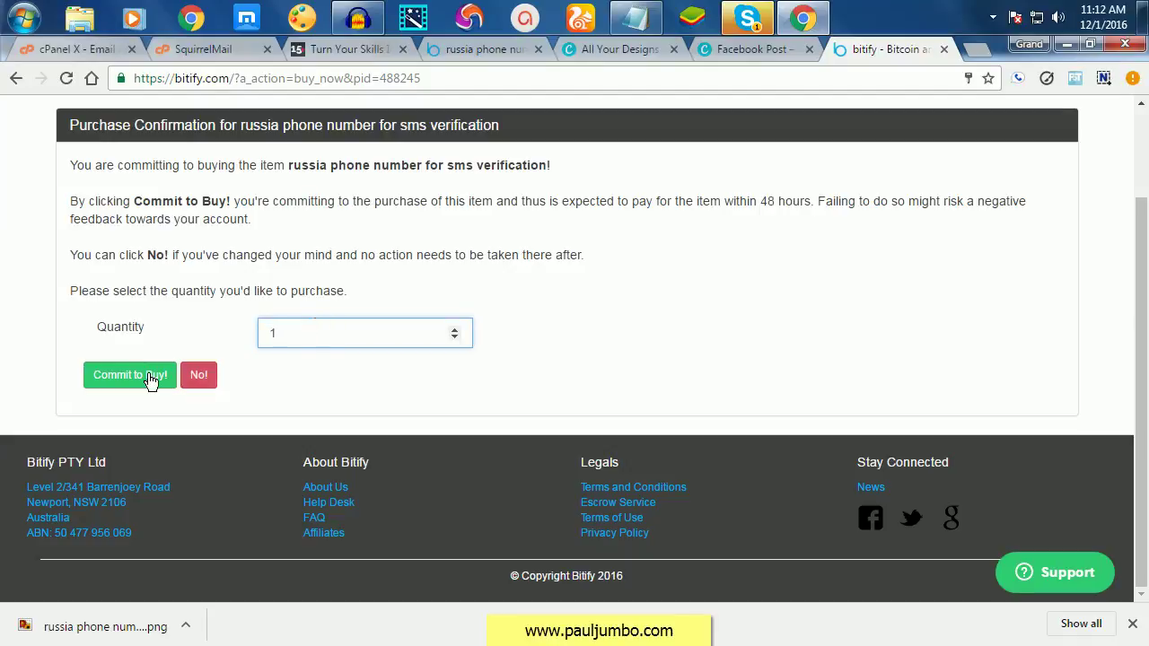
{"action": "left_click", "coordinate": [124, 379]}
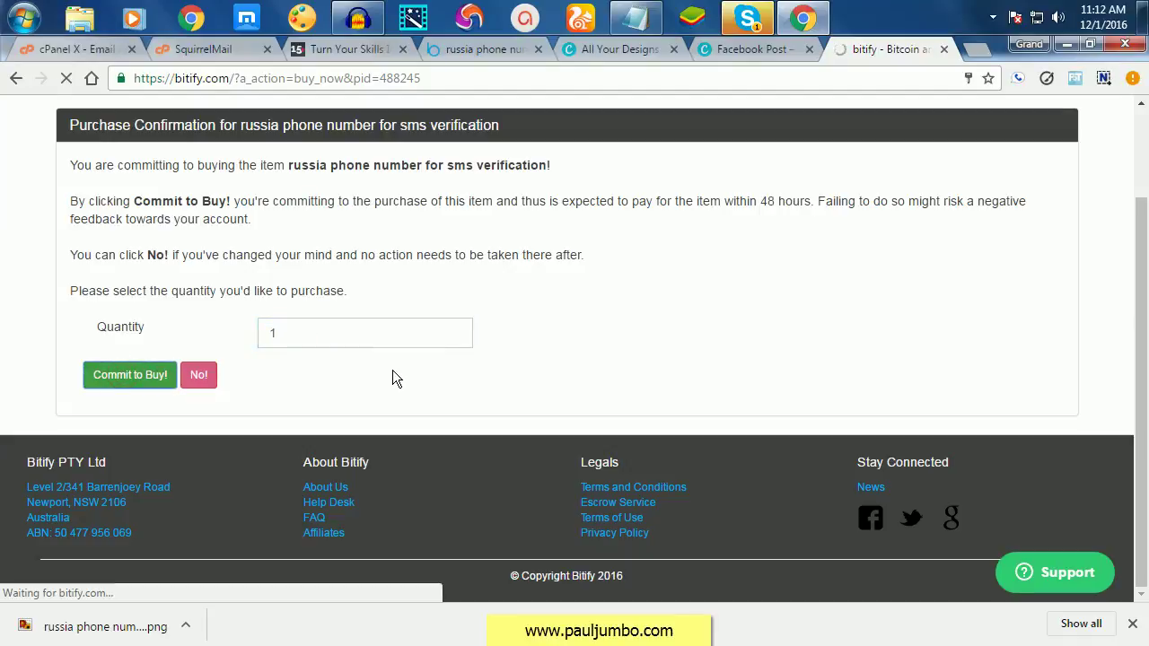
{"action": "scroll", "coordinate": [434, 411], "scroll_direction": "down", "scroll_amount": 2}
{"action": "scroll", "coordinate": [434, 411], "scroll_direction": "up", "scroll_amount": 3}
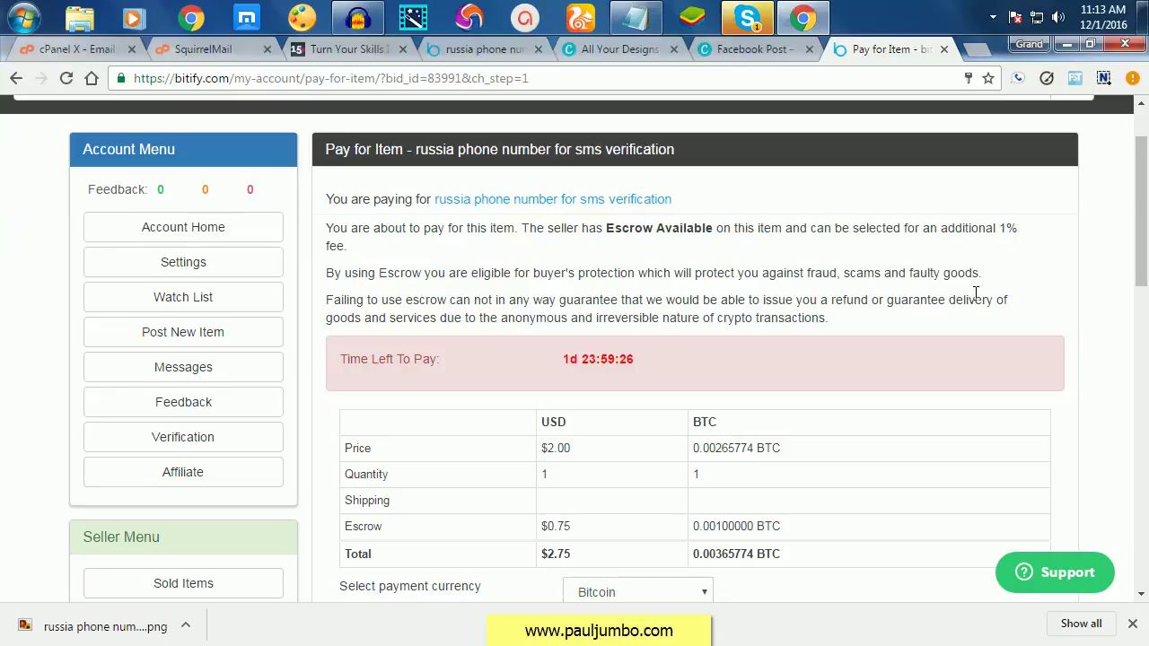
Select Bitcoin as the payment currency.
{"action": "scroll", "coordinate": [995, 292], "scroll_direction": "down", "scroll_amount": 2}
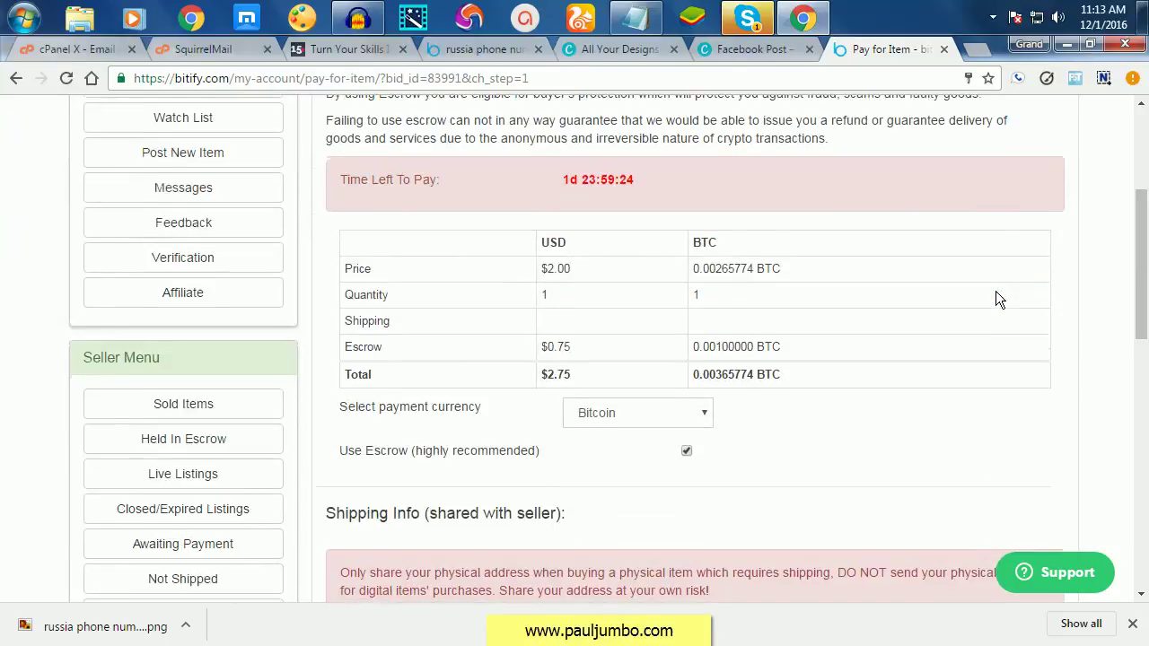
{"action": "left_click", "coordinate": [654, 413]}
{"action": "left_click", "coordinate": [608, 435]}
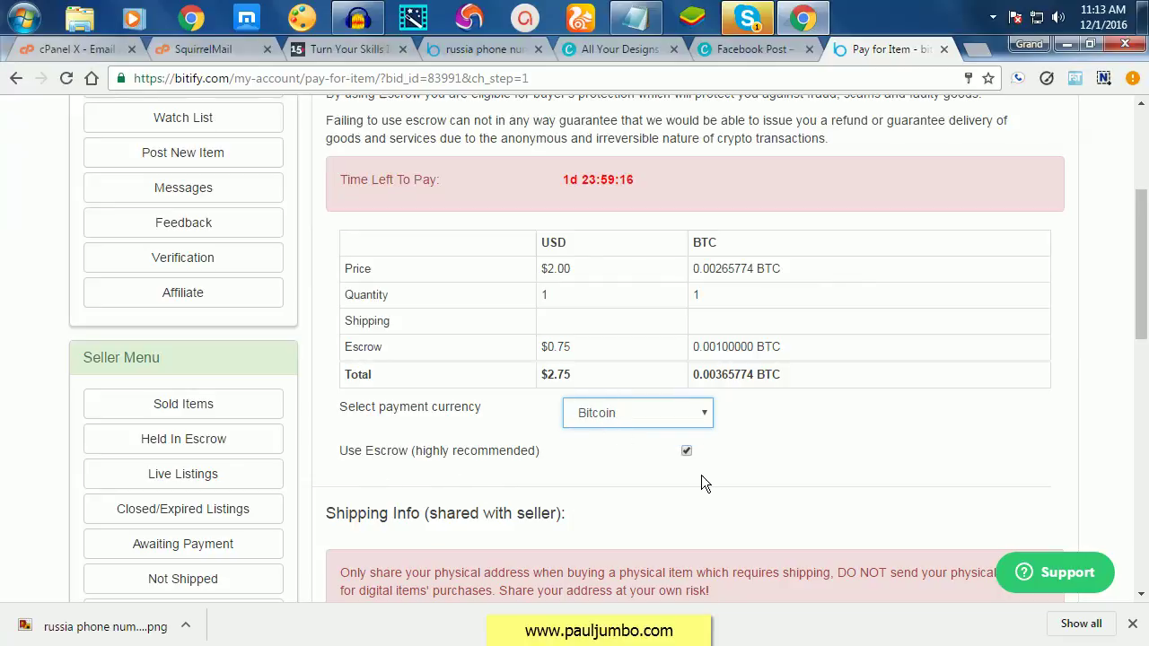
{"action": "scroll", "coordinate": [721, 480], "scroll_direction": "down", "scroll_amount": 3}
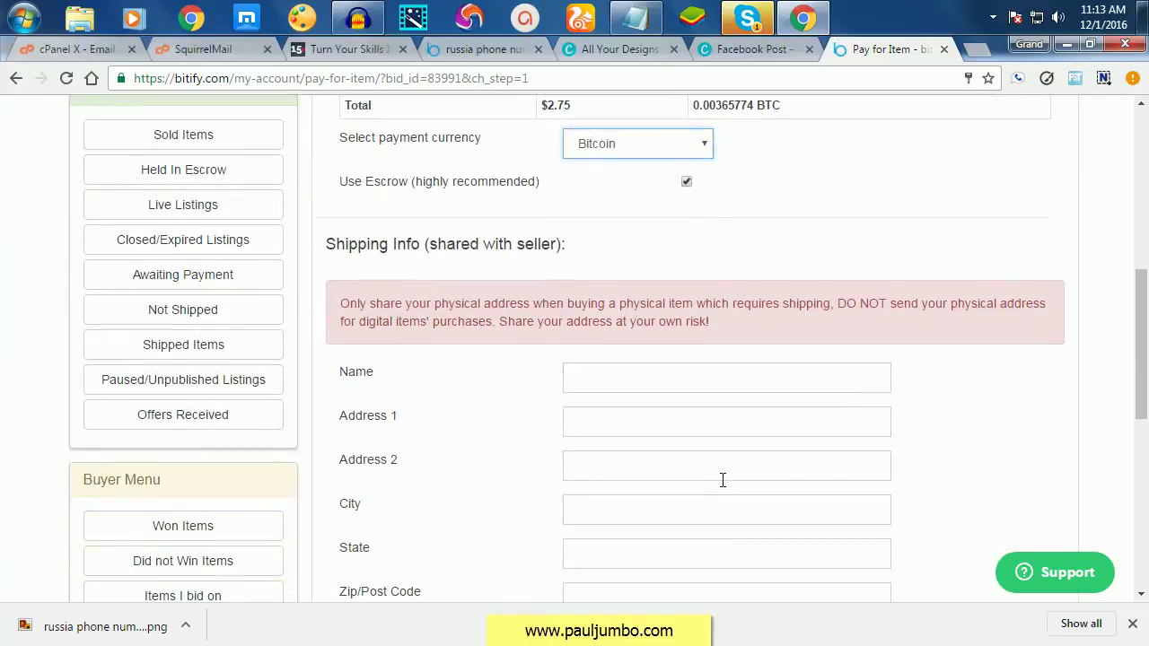
{"action": "scroll", "coordinate": [722, 480], "scroll_direction": "up", "scroll_amount": 1}
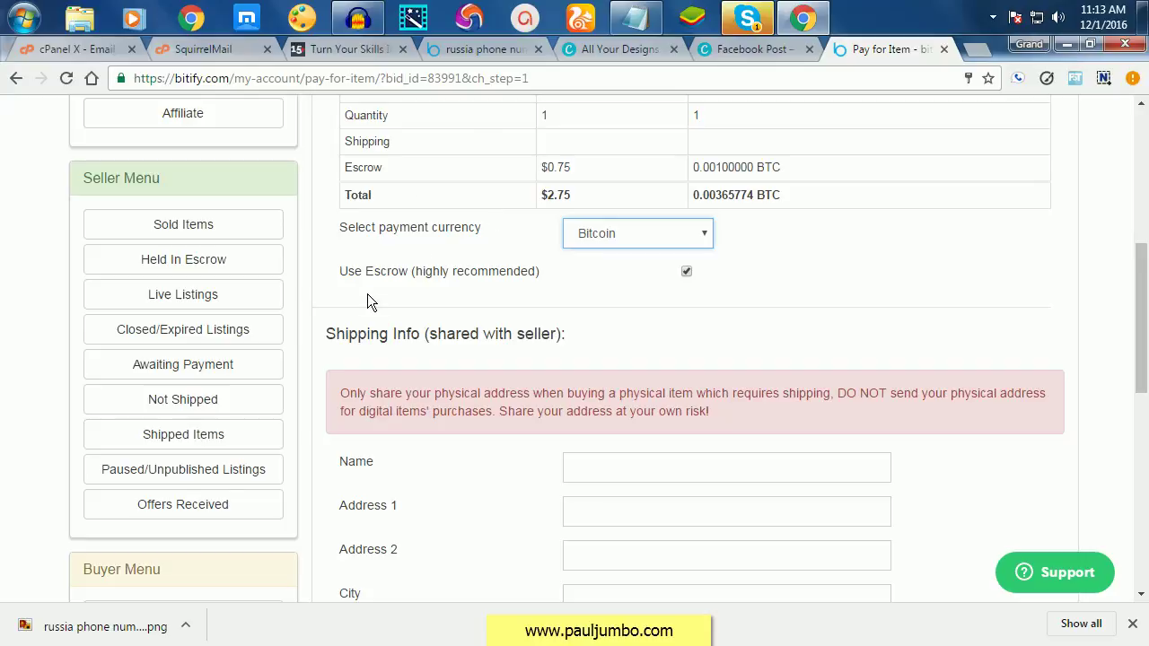
Scroll through the Shipping Info form and click into the Name field.
{"action": "scroll", "coordinate": [367, 298], "scroll_direction": "down", "scroll_amount": 1}
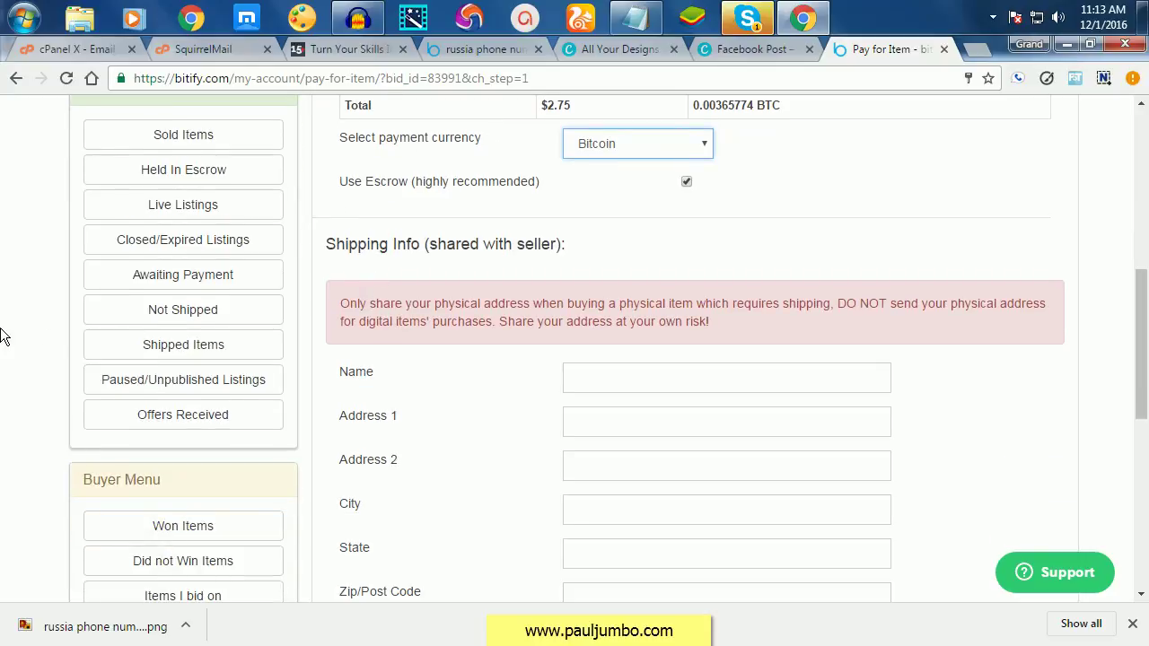
{"action": "scroll", "coordinate": [929, 459], "scroll_direction": "down", "scroll_amount": 1}
{"action": "scroll", "coordinate": [930, 458], "scroll_direction": "down", "scroll_amount": 4}
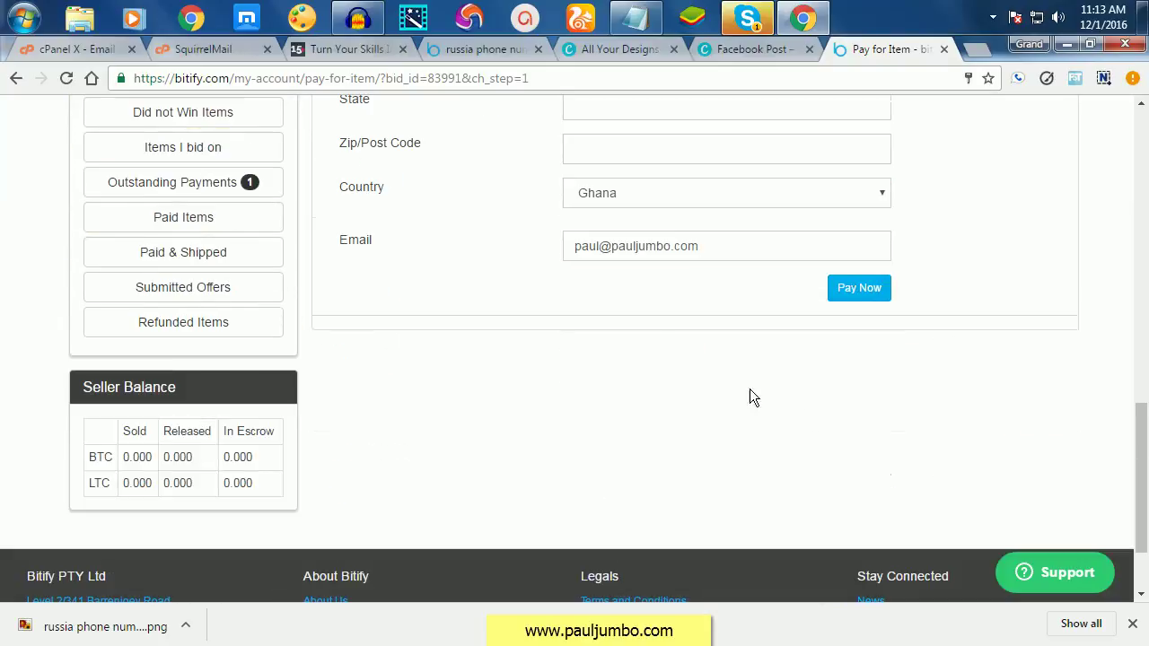
{"action": "scroll", "coordinate": [619, 224], "scroll_direction": "up", "scroll_amount": 2}
{"action": "scroll", "coordinate": [580, 254], "scroll_direction": "up", "scroll_amount": 2}
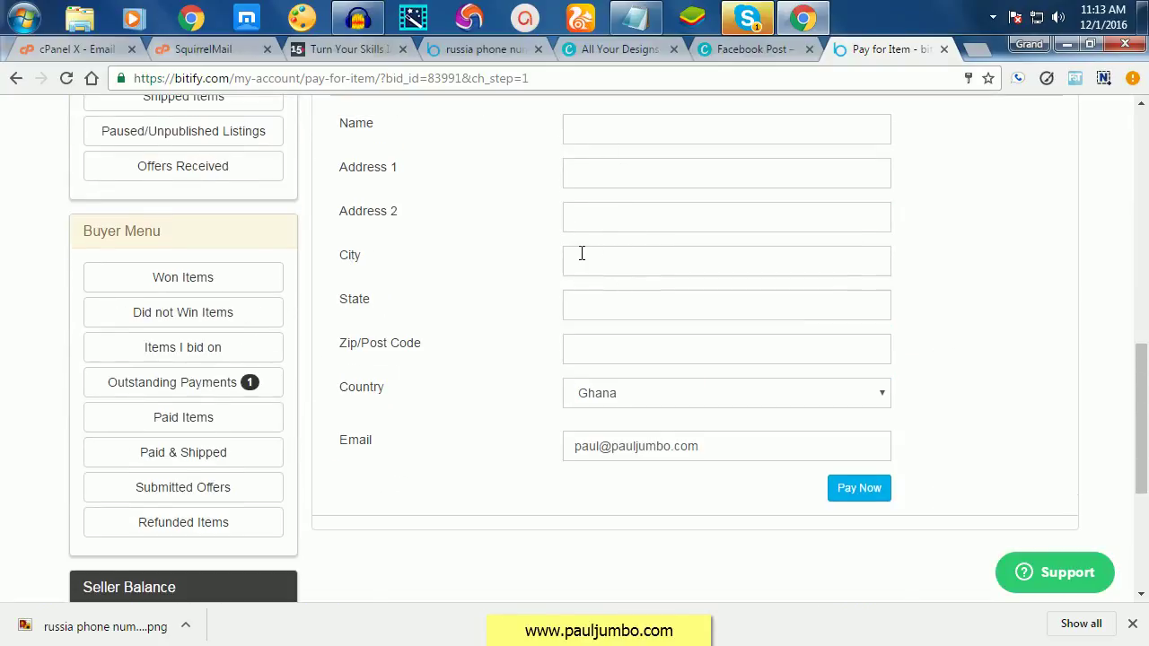
{"action": "left_click", "coordinate": [614, 293]}
{"action": "scroll", "coordinate": [605, 392], "scroll_direction": "down", "scroll_amount": 3}
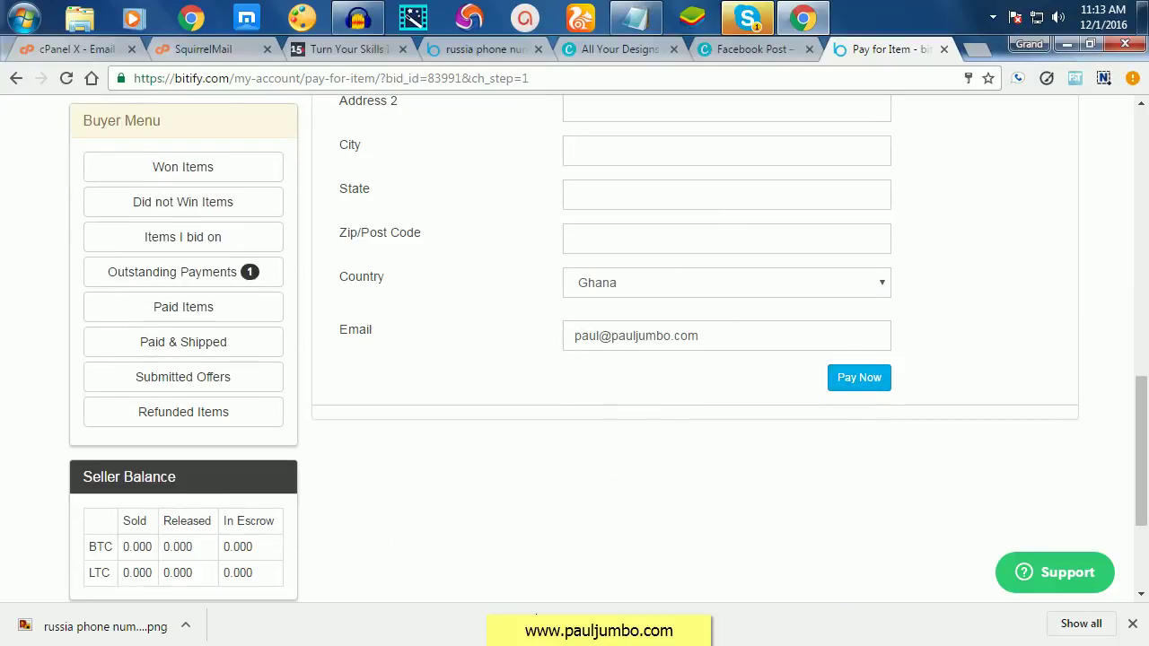
{"action": "scroll", "coordinate": [619, 166], "scroll_direction": "up", "scroll_amount": 10}
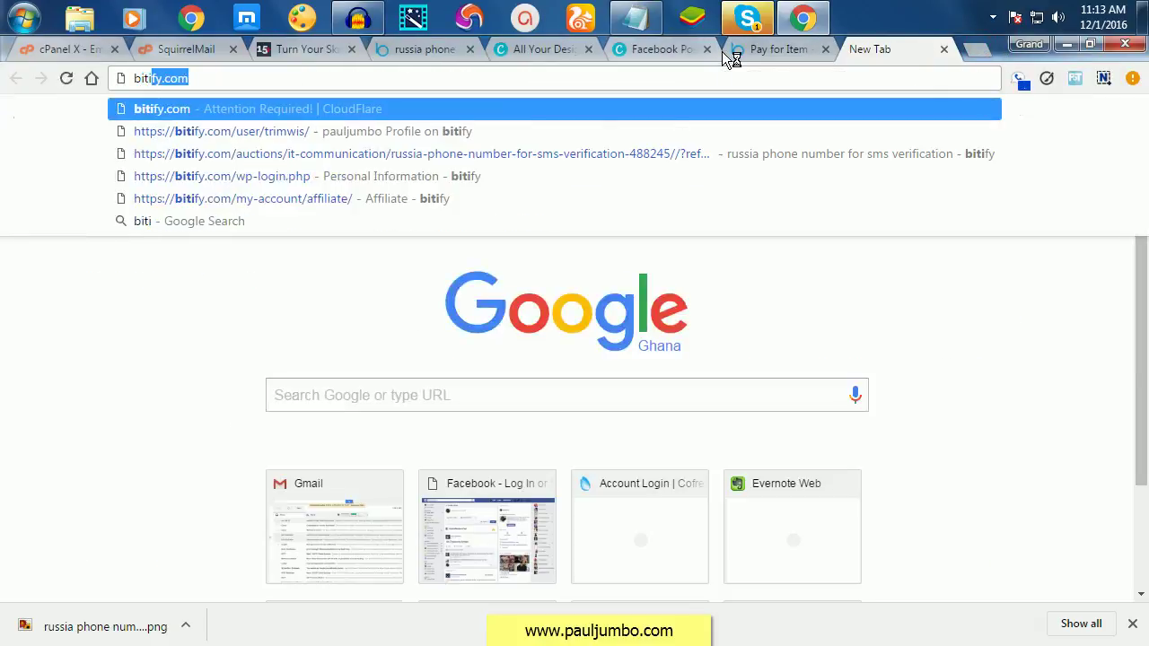
Search Google for 'bitify review' and scroll through the roughly 13,100 results.
{"action": "key", "text": "BackSpace"}
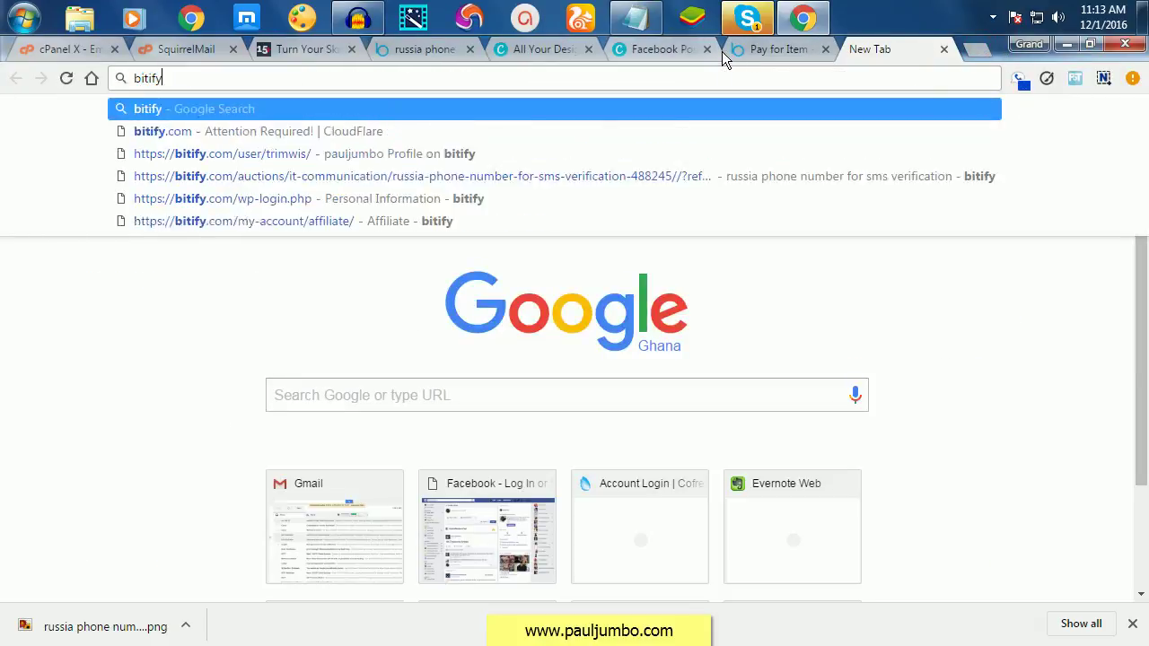
{"action": "type", "text": "re"}
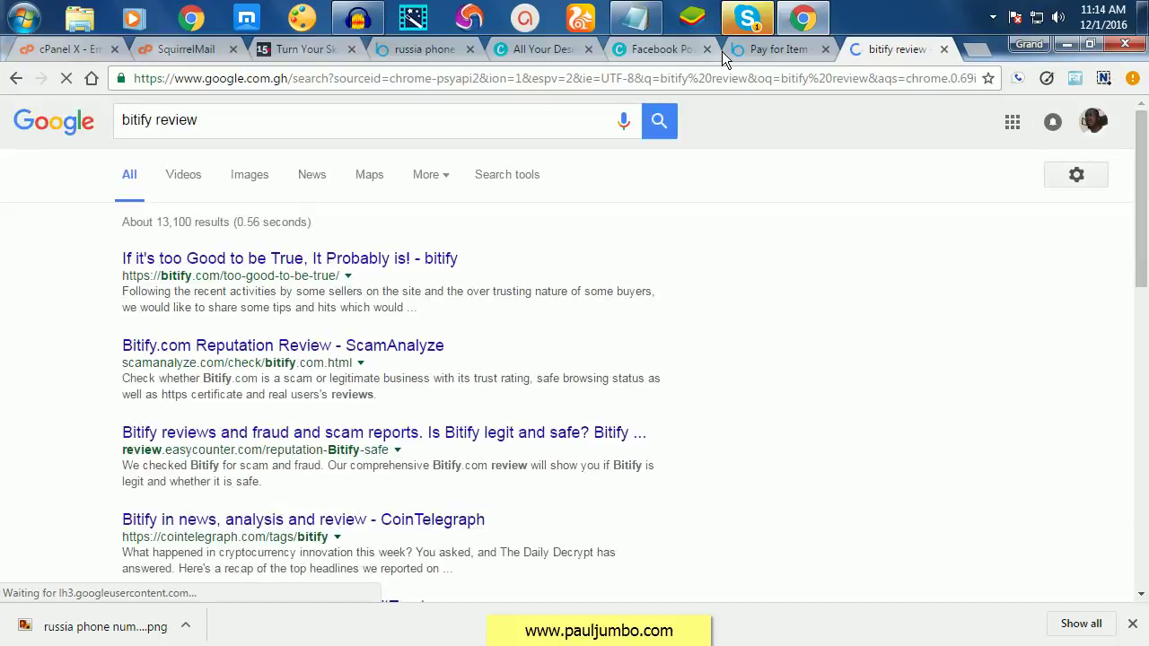
{"action": "scroll", "coordinate": [338, 493], "scroll_direction": "down", "scroll_amount": 3}
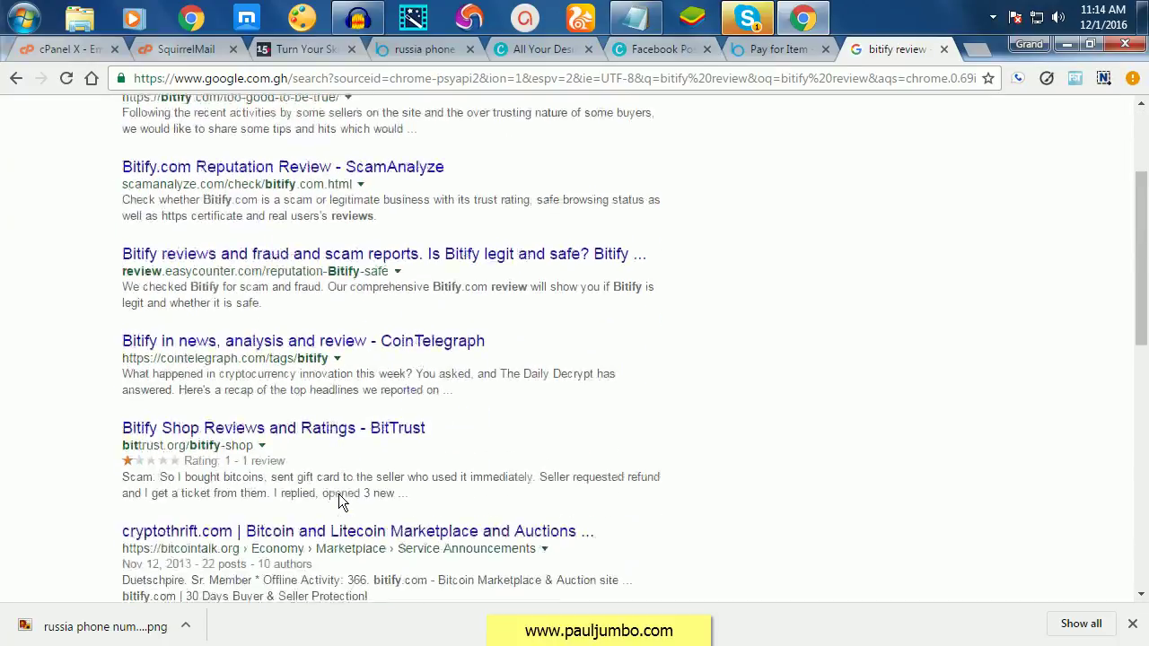
{"action": "scroll", "coordinate": [374, 341], "scroll_direction": "down", "scroll_amount": 2}
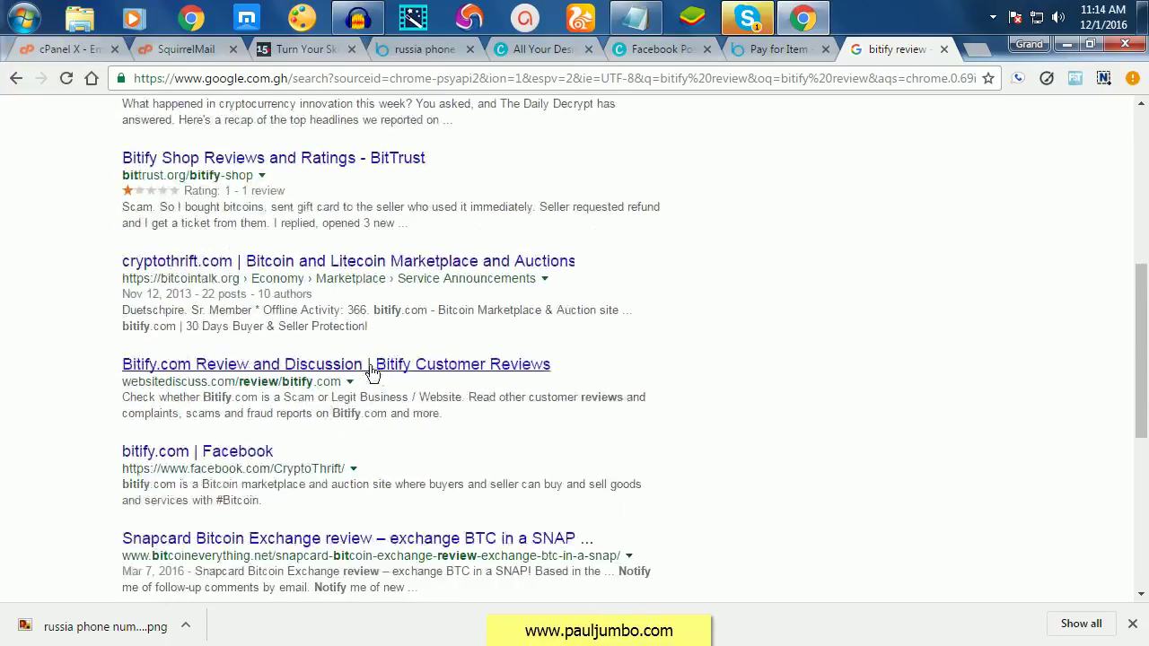
{"action": "scroll", "coordinate": [374, 300], "scroll_direction": "down", "scroll_amount": 1}
{"action": "scroll", "coordinate": [369, 376], "scroll_direction": "down", "scroll_amount": 2}
{"action": "scroll", "coordinate": [379, 408], "scroll_direction": "up", "scroll_amount": 5}
{"action": "scroll", "coordinate": [409, 275], "scroll_direction": "up", "scroll_amount": 1}
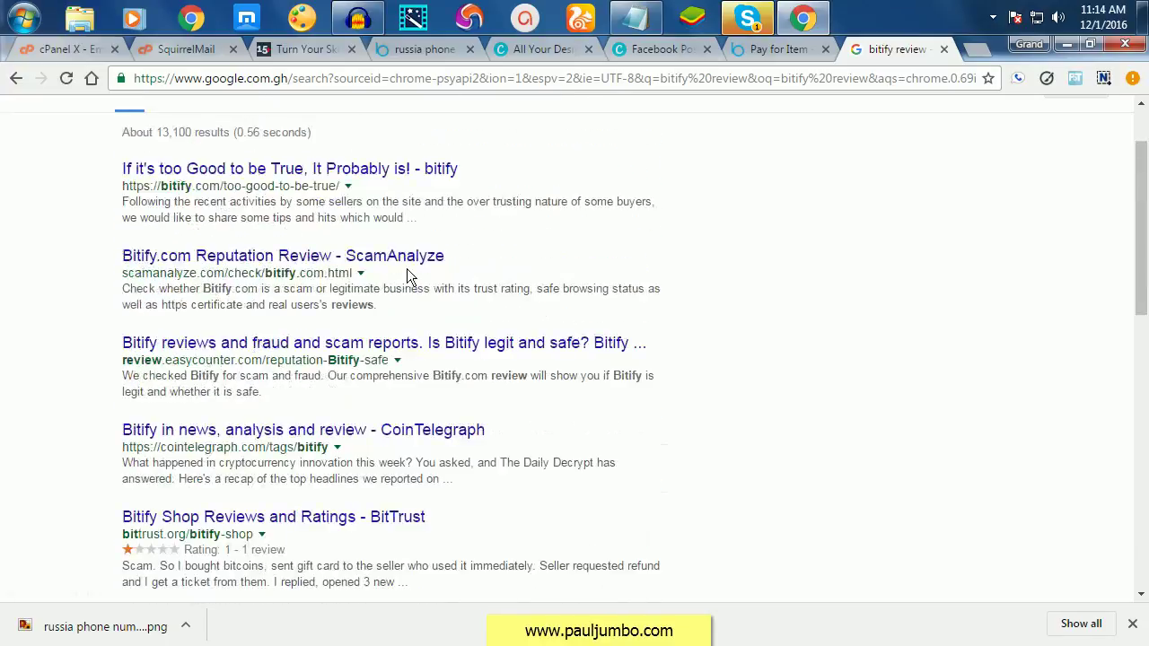
{"action": "scroll", "coordinate": [409, 274], "scroll_direction": "up", "scroll_amount": 2}
Leave the Pay for Item page for the Bitify homepage and enter 'make money' in the listing search.
{"action": "left_click", "coordinate": [812, 49]}
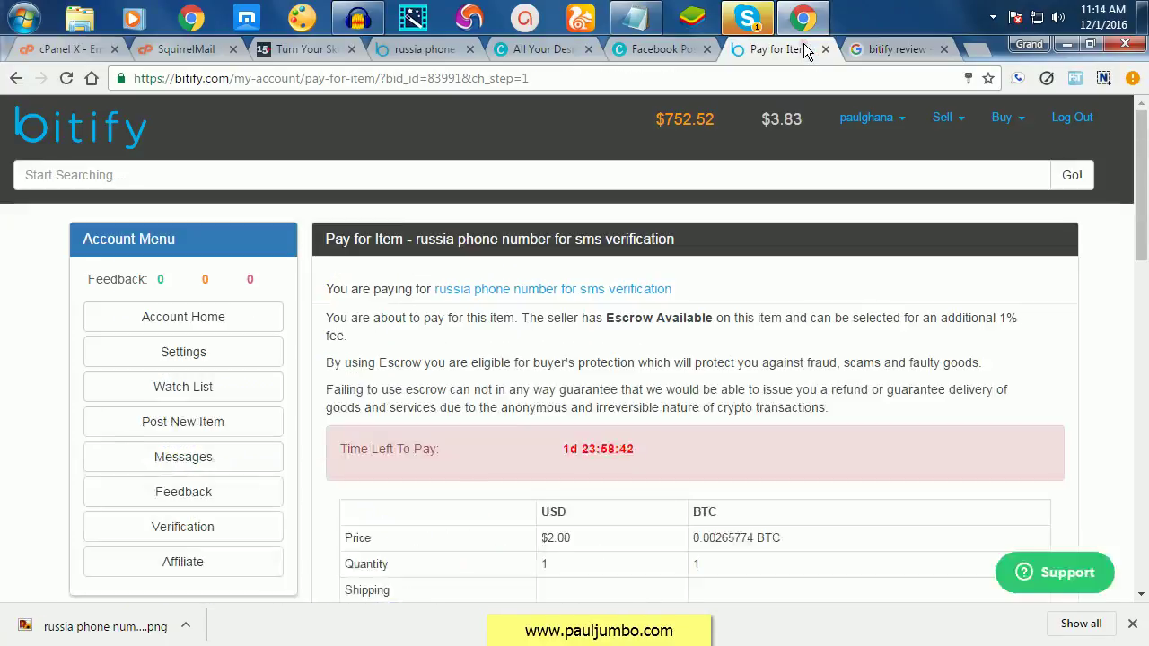
{"action": "scroll", "coordinate": [596, 501], "scroll_direction": "down", "scroll_amount": 3}
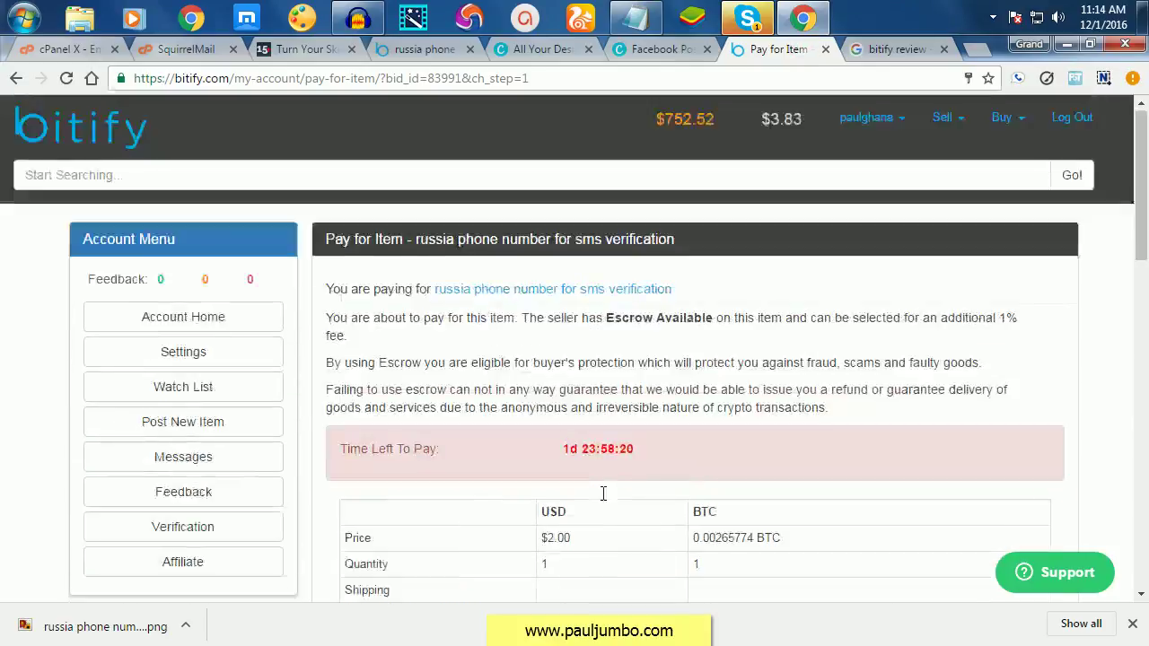
{"action": "left_click", "coordinate": [88, 132]}
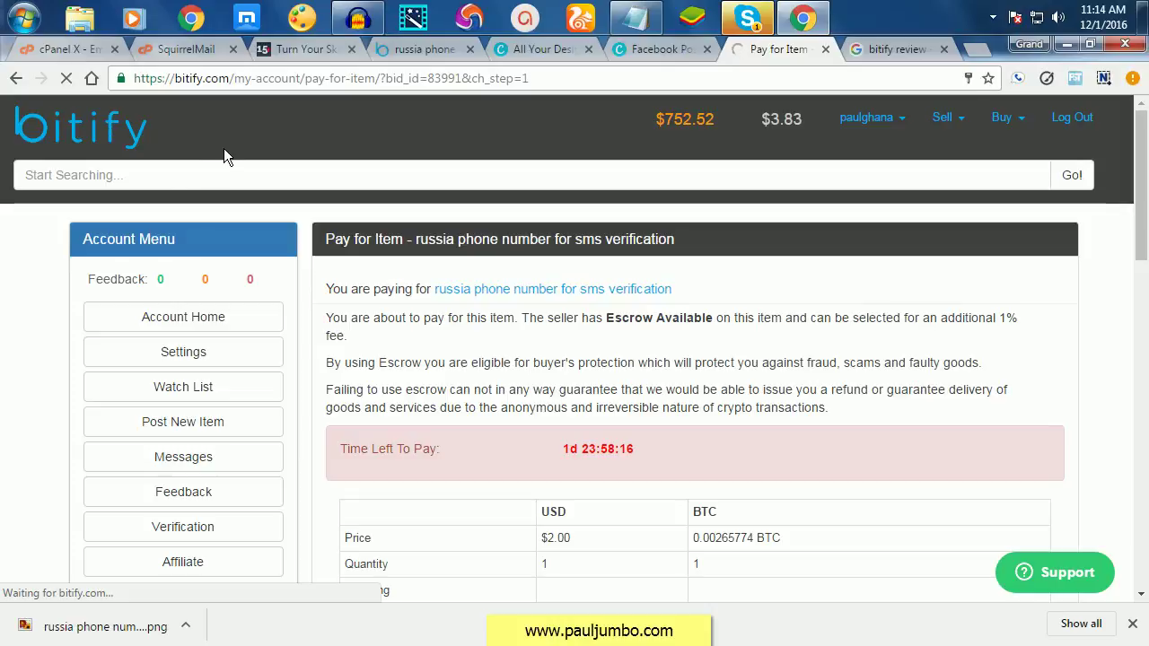
{"action": "left_click", "coordinate": [130, 177]}
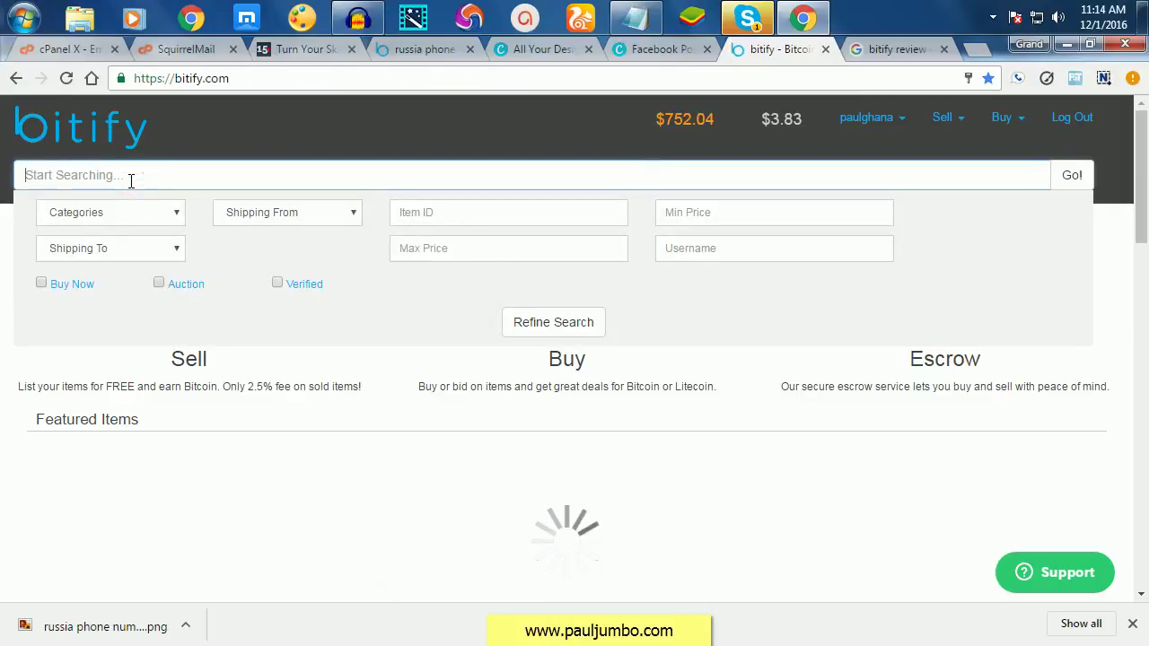
{"action": "type", "text": "make "}
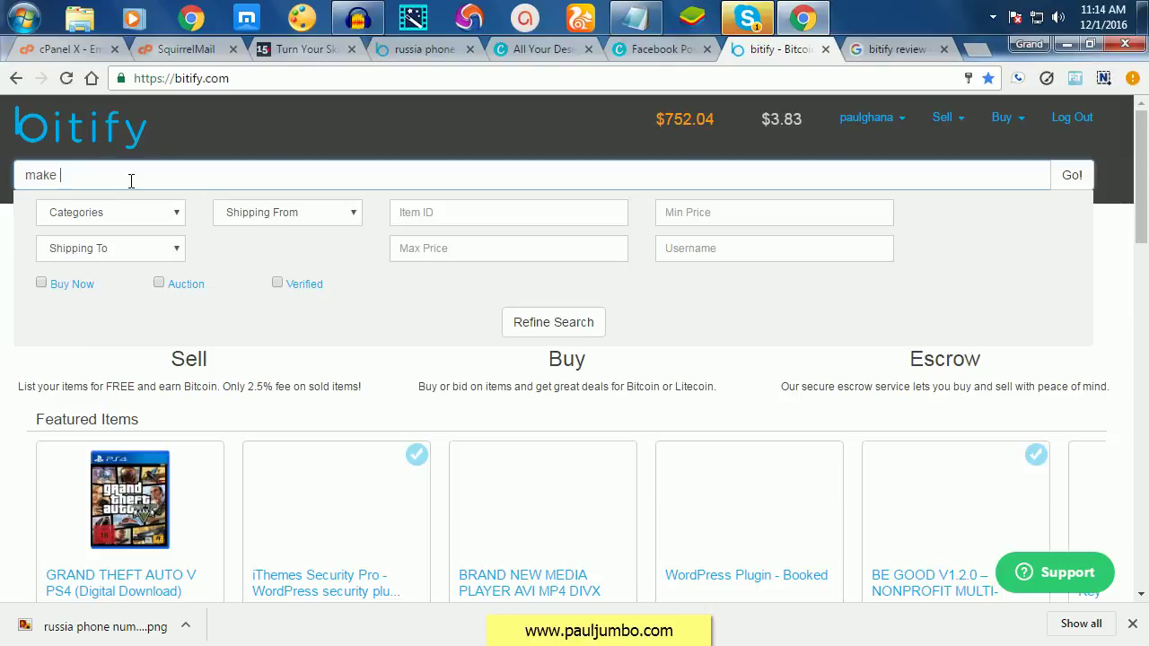
{"action": "type", "text": "money online"}
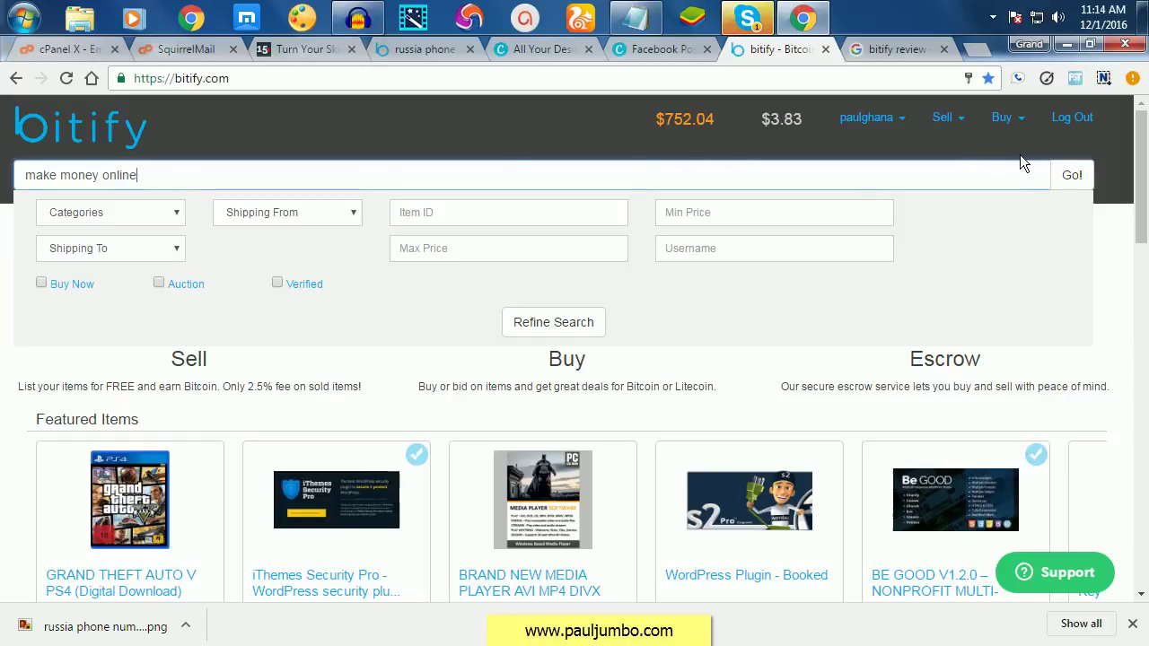
Run the listing search and browse results led by $5.00 CASH RIVER autobuy items.
{"action": "left_click", "coordinate": [1073, 177]}
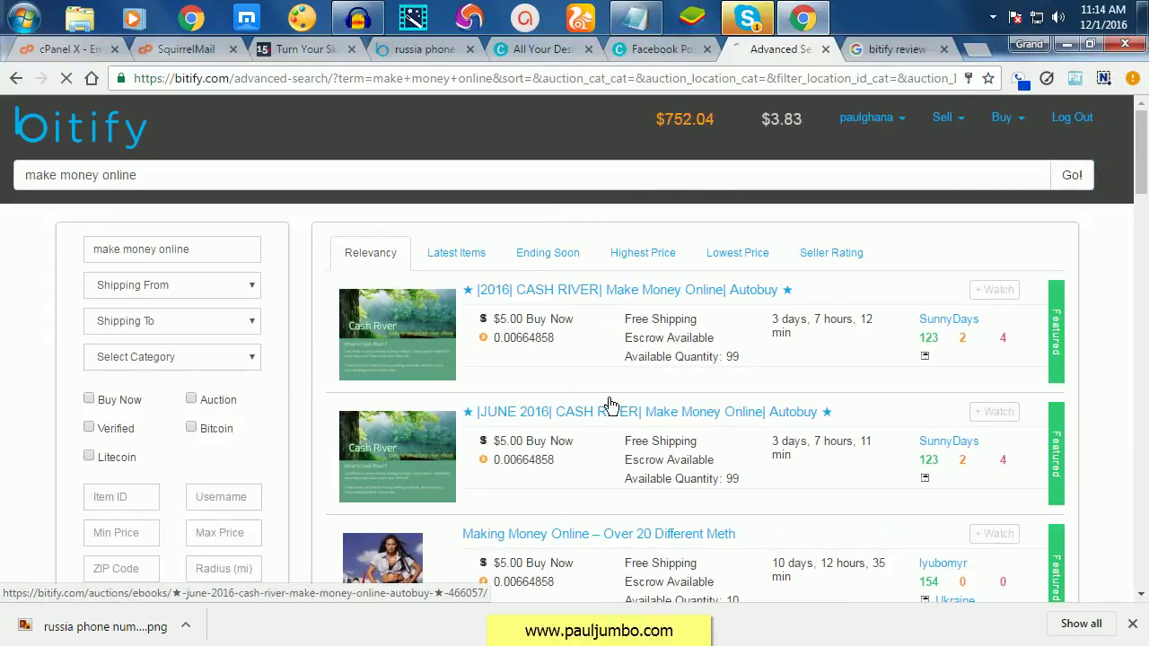
{"action": "scroll", "coordinate": [543, 339], "scroll_direction": "down", "scroll_amount": 1}
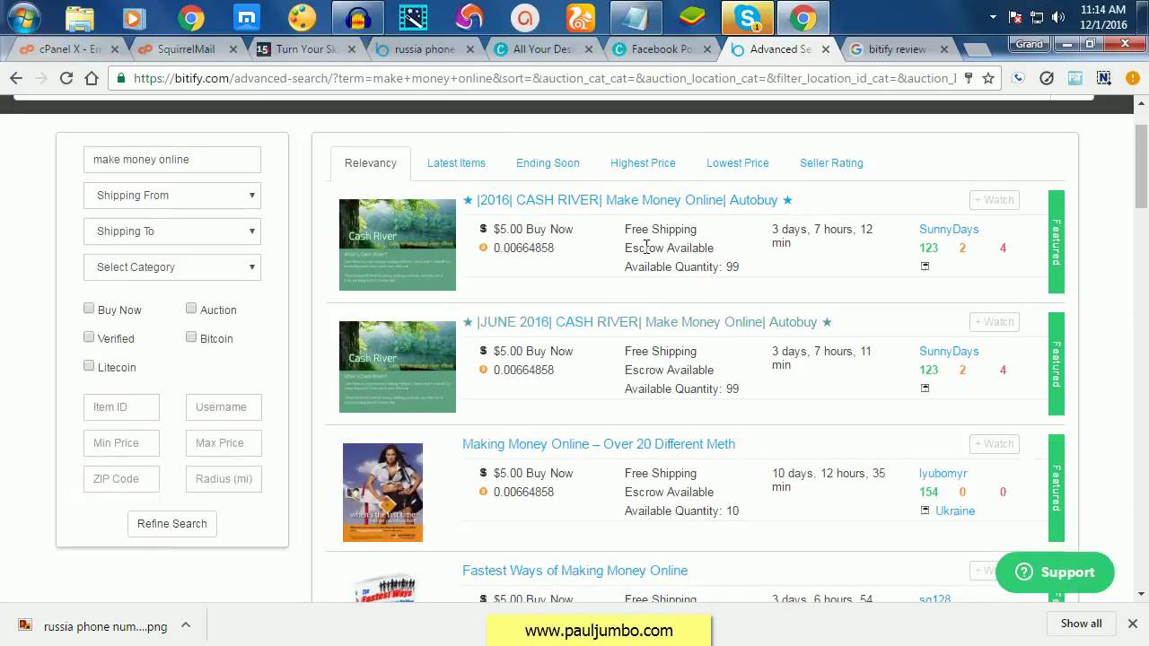
{"action": "scroll", "coordinate": [680, 465], "scroll_direction": "down", "scroll_amount": 3}
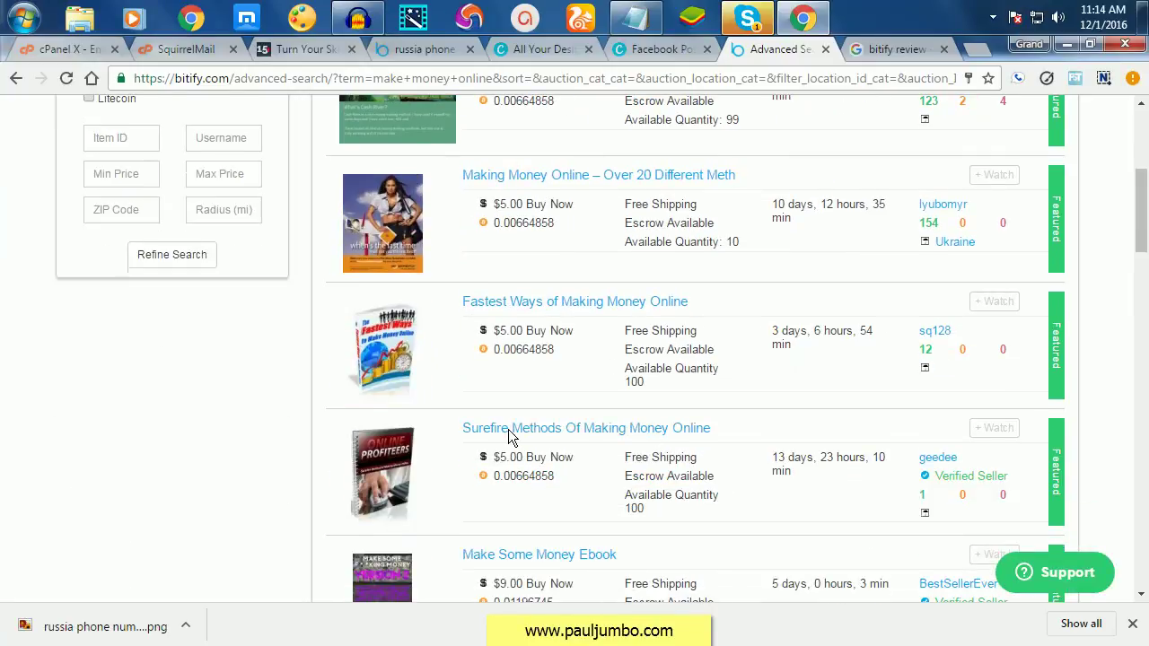
{"action": "scroll", "coordinate": [556, 440], "scroll_direction": "down", "scroll_amount": 2}
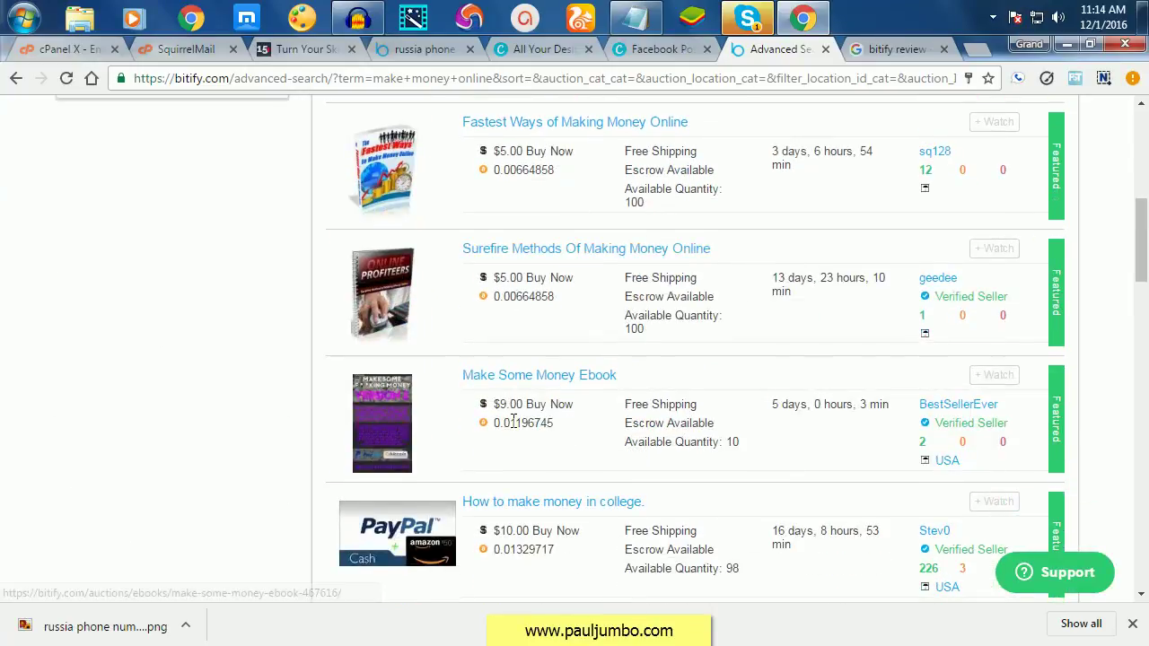
{"action": "scroll", "coordinate": [512, 422], "scroll_direction": "down", "scroll_amount": 1}
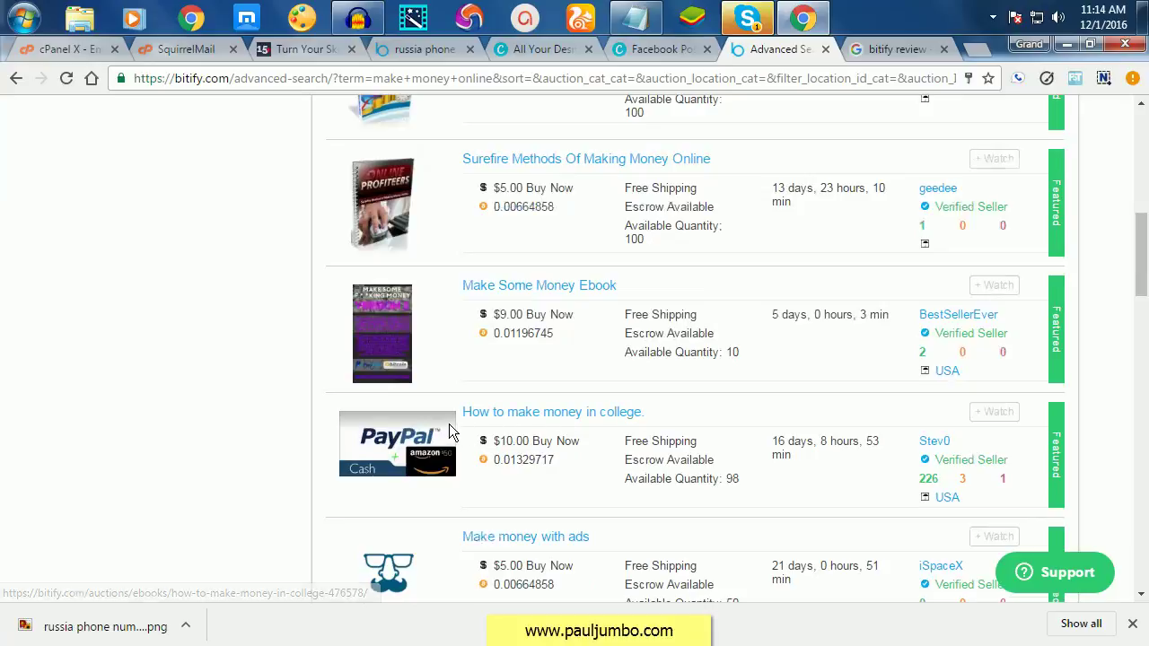
{"action": "scroll", "coordinate": [538, 462], "scroll_direction": "down", "scroll_amount": 2}
{"action": "scroll", "coordinate": [525, 393], "scroll_direction": "up", "scroll_amount": 10}
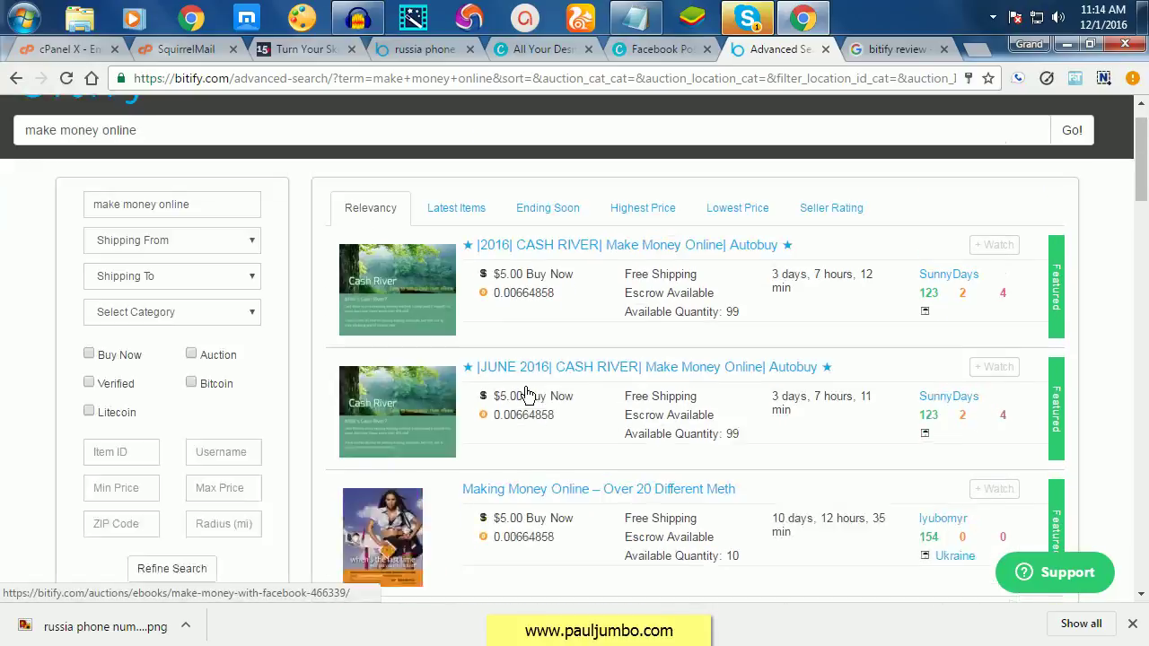
{"action": "scroll", "coordinate": [526, 392], "scroll_direction": "up", "scroll_amount": 1}
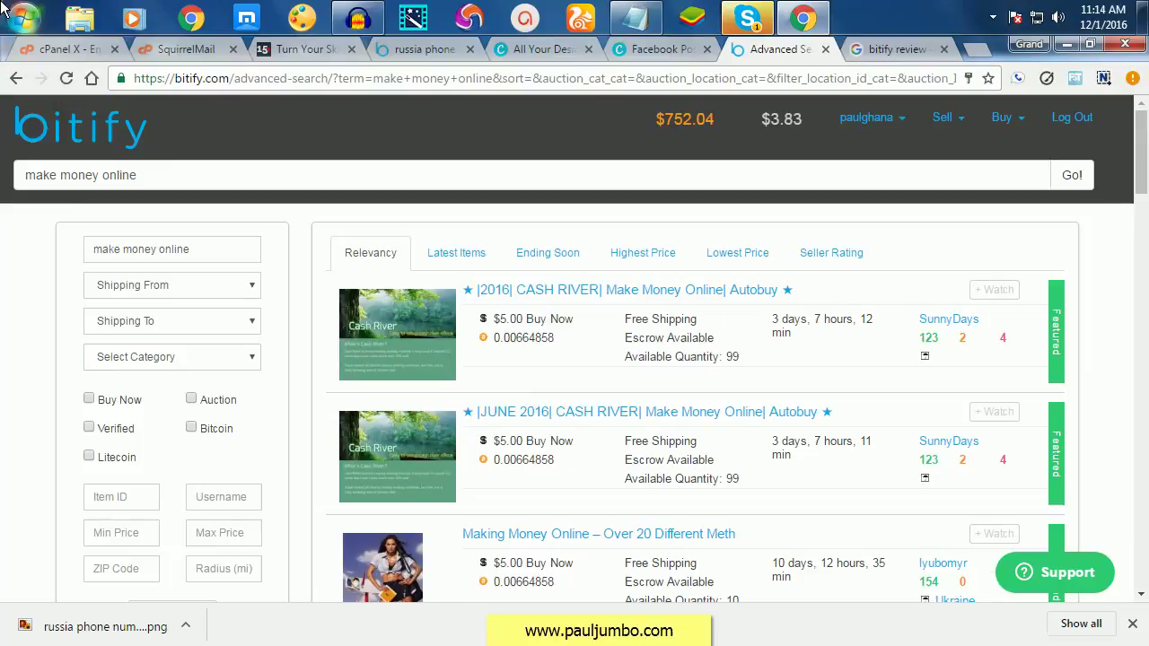